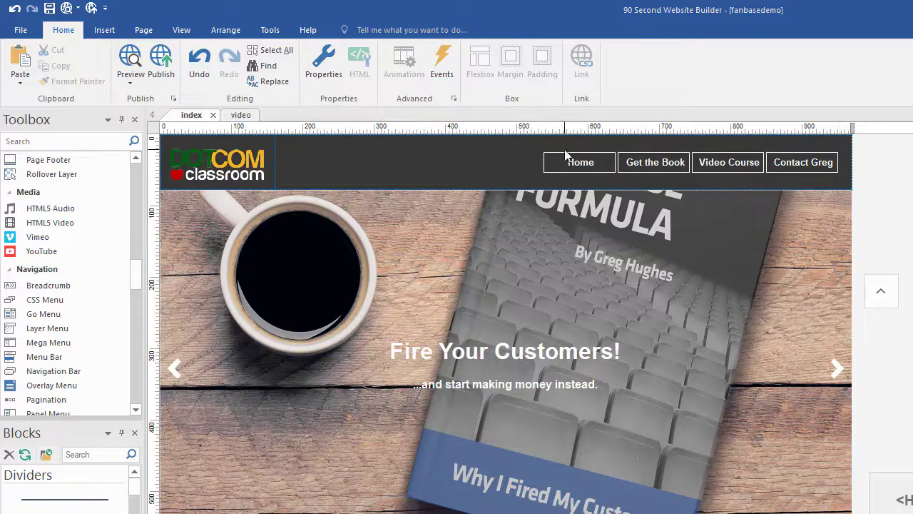
- Choose DotComClassroom as the publish destination and review its FTP settings (port 21, /public_html)
{"action": "left_click", "coordinate": [161, 61]}
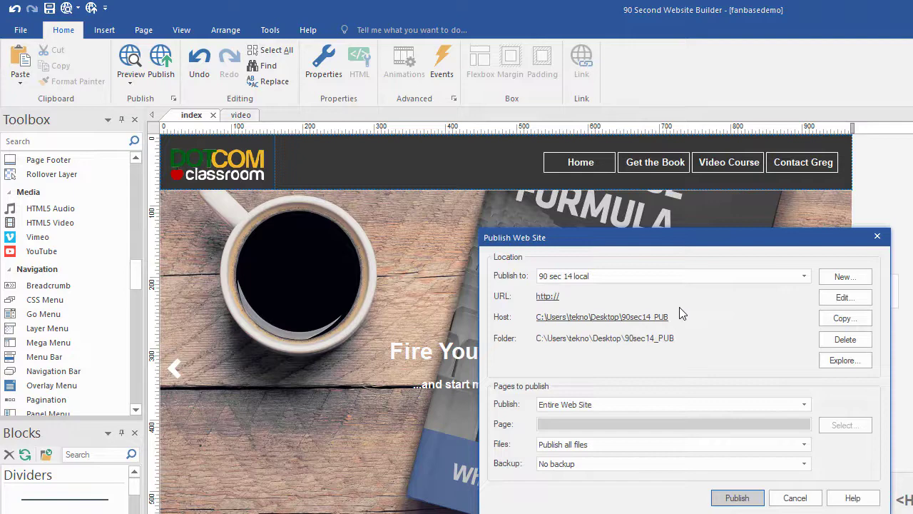
{"action": "left_click", "coordinate": [798, 280]}
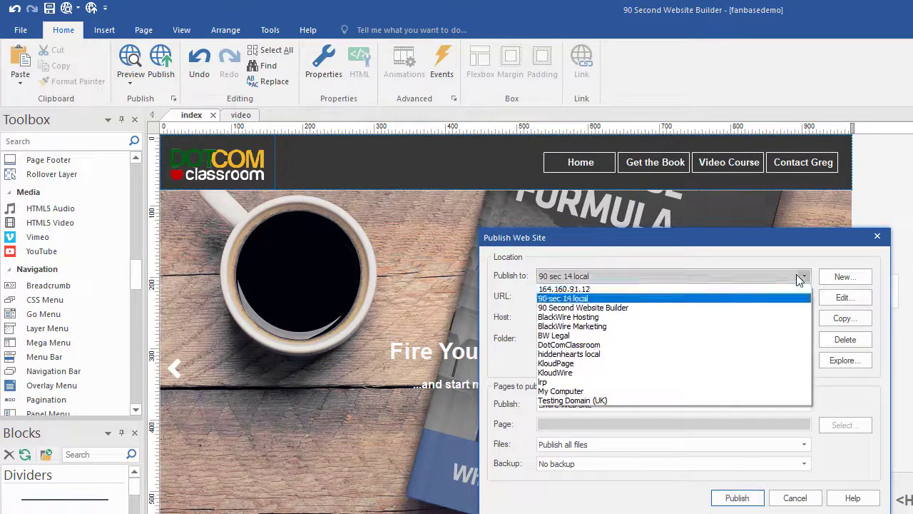
{"action": "left_click", "coordinate": [658, 312]}
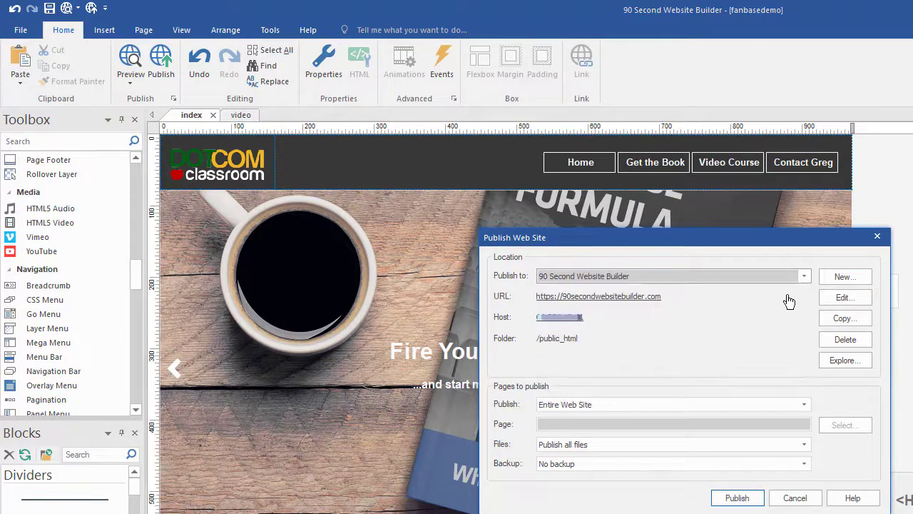
{"action": "left_click", "coordinate": [803, 280]}
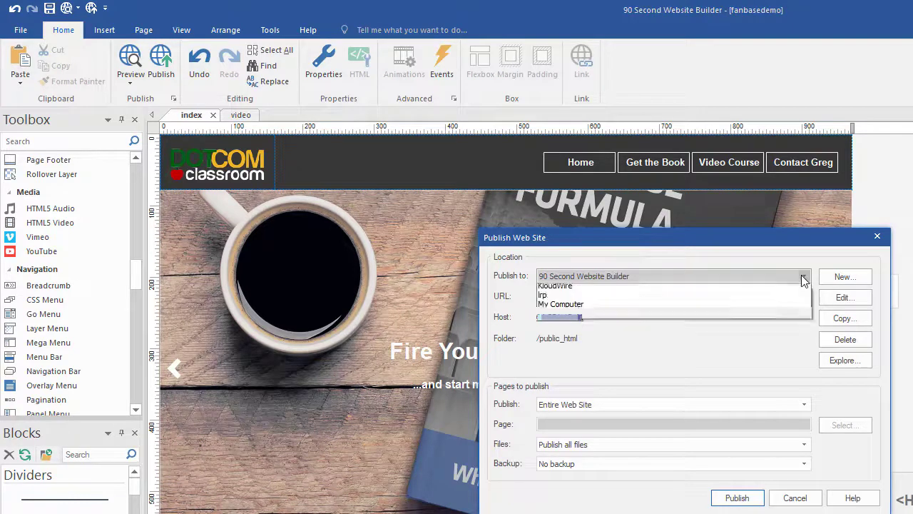
{"action": "left_click", "coordinate": [781, 291]}
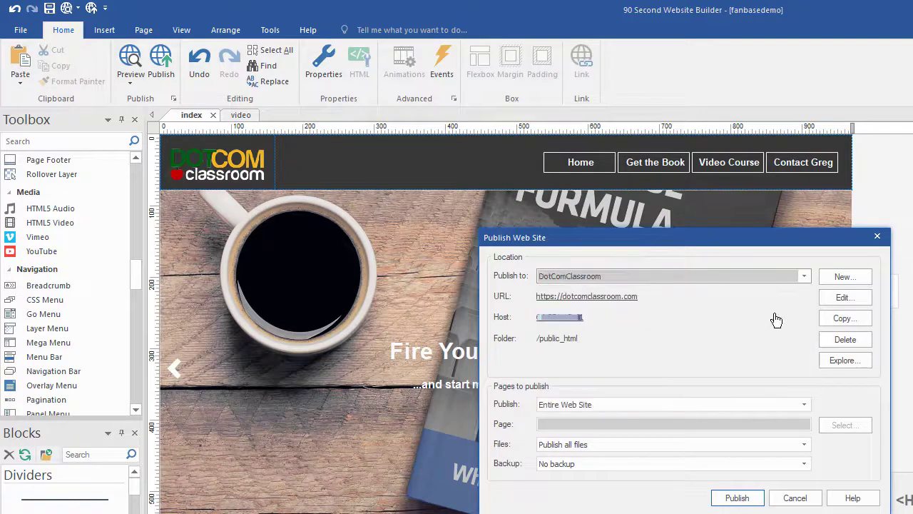
{"action": "left_click", "coordinate": [829, 299]}
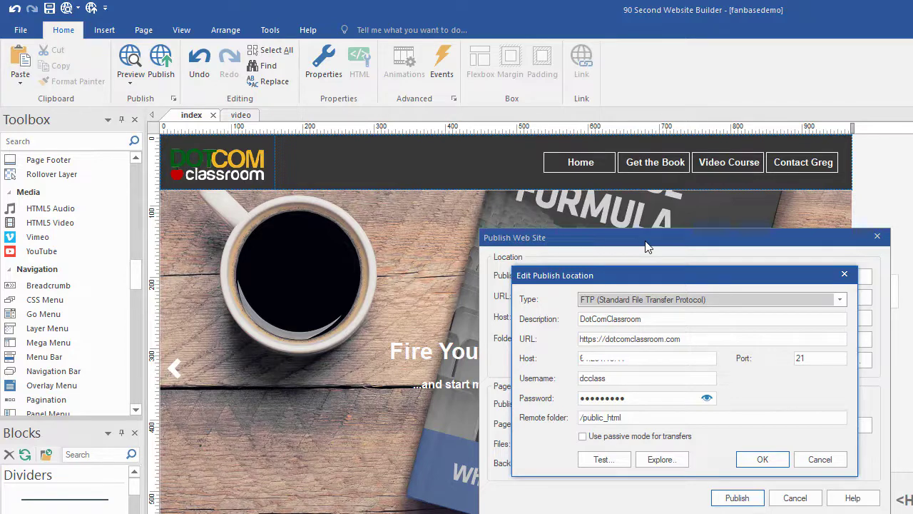
- Close the DotComClassroom FTP settings and the Publish Web Site dialog without publishing
{"action": "left_click", "coordinate": [773, 460]}
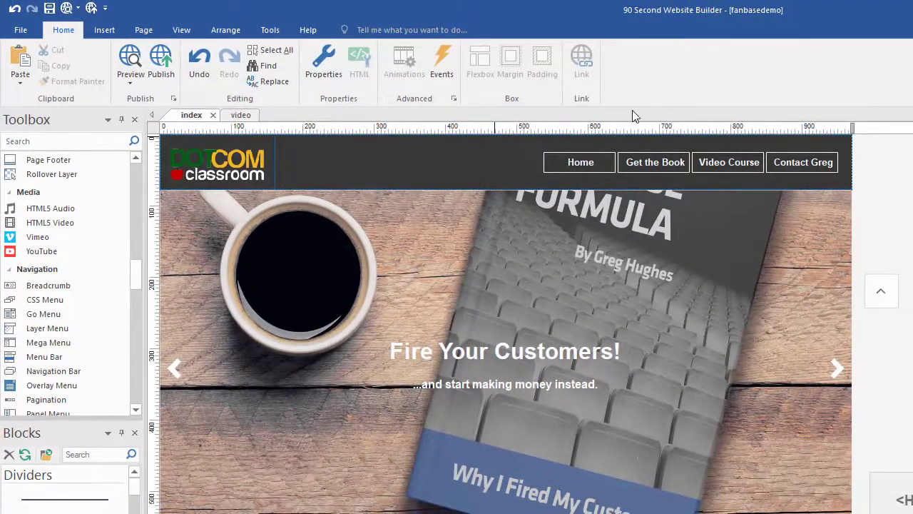
{"action": "left_click", "coordinate": [236, 115]}
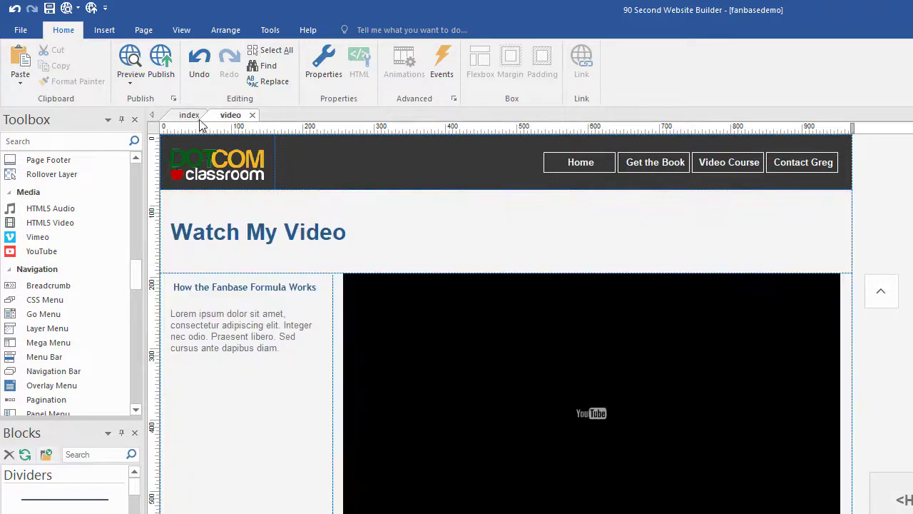
{"action": "left_click", "coordinate": [191, 114]}
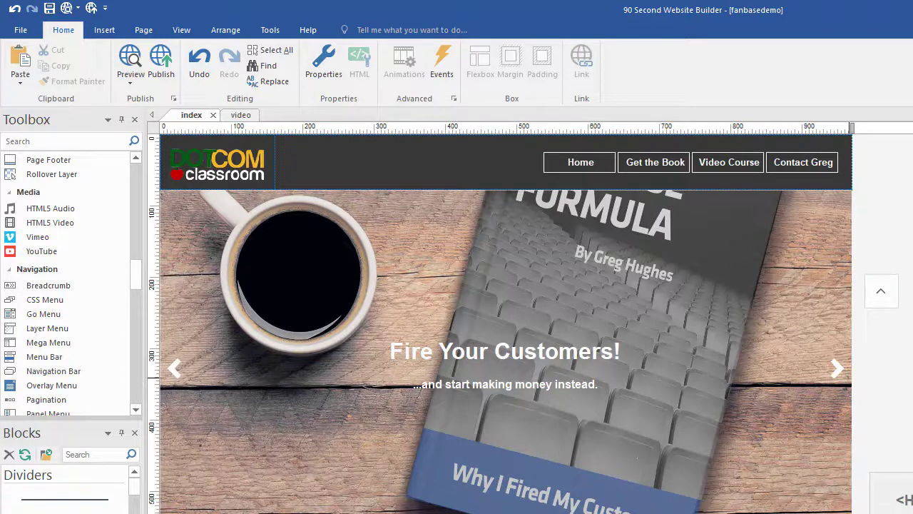
{"action": "left_click", "coordinate": [161, 64]}
{"action": "left_click", "coordinate": [796, 279]}
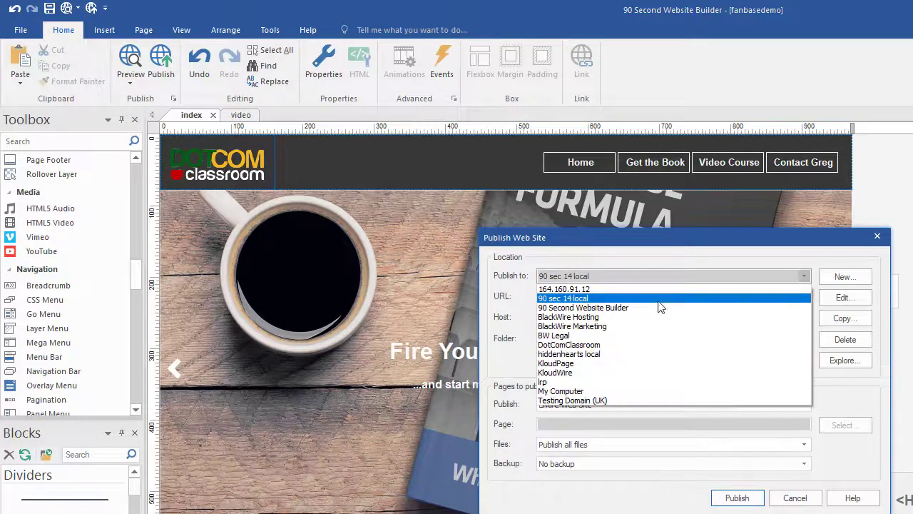
{"action": "left_click", "coordinate": [607, 347]}
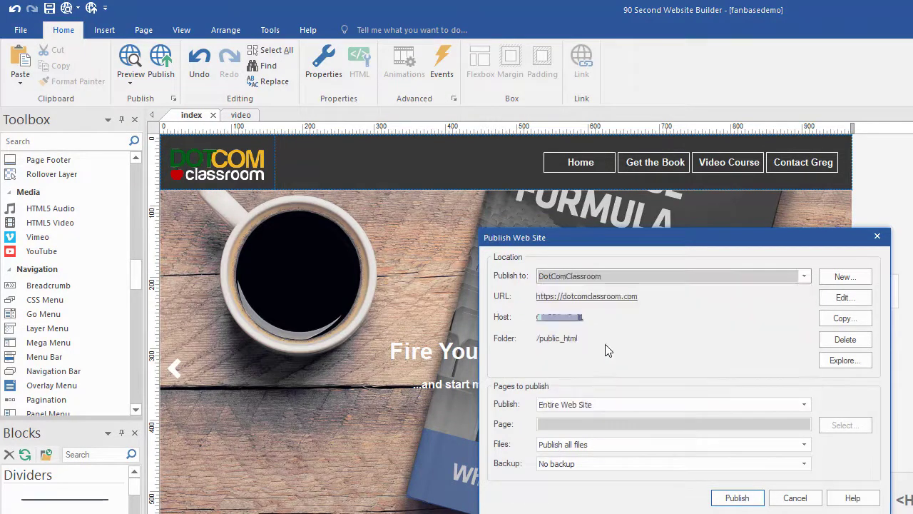
{"action": "left_click", "coordinate": [795, 498]}
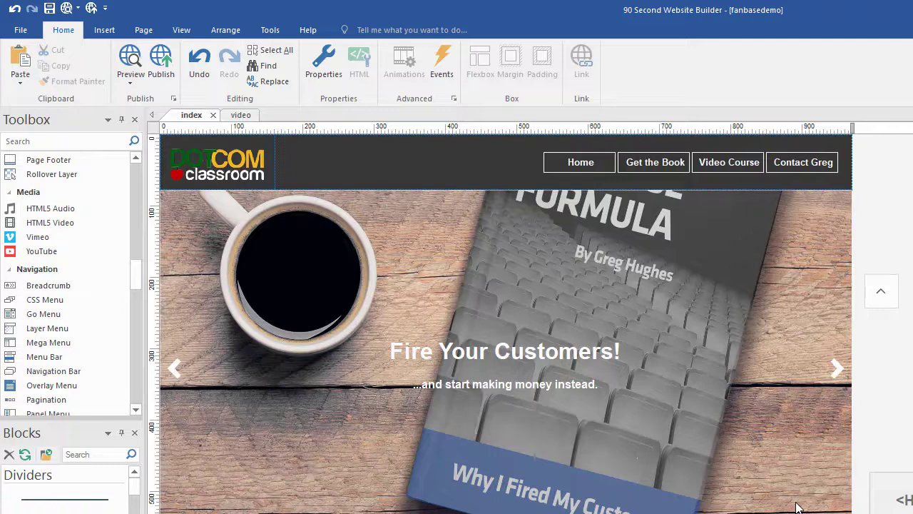
- Start a new publish destination and set its type to Local Folder
{"action": "left_click", "coordinate": [171, 68]}
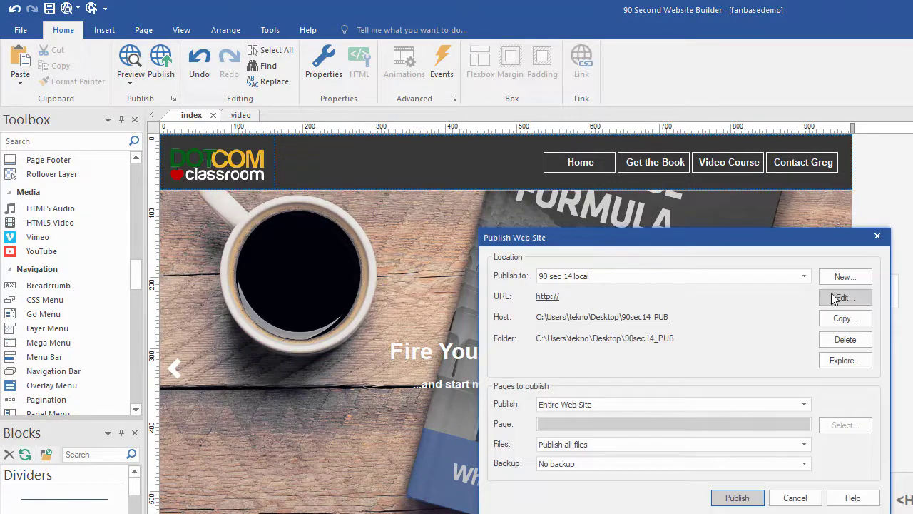
{"action": "left_click", "coordinate": [842, 278]}
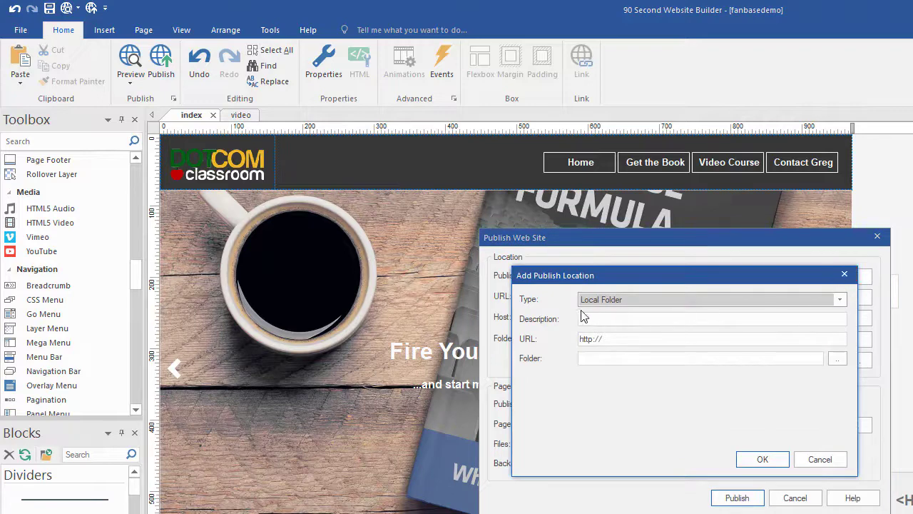
{"action": "left_click", "coordinate": [731, 301]}
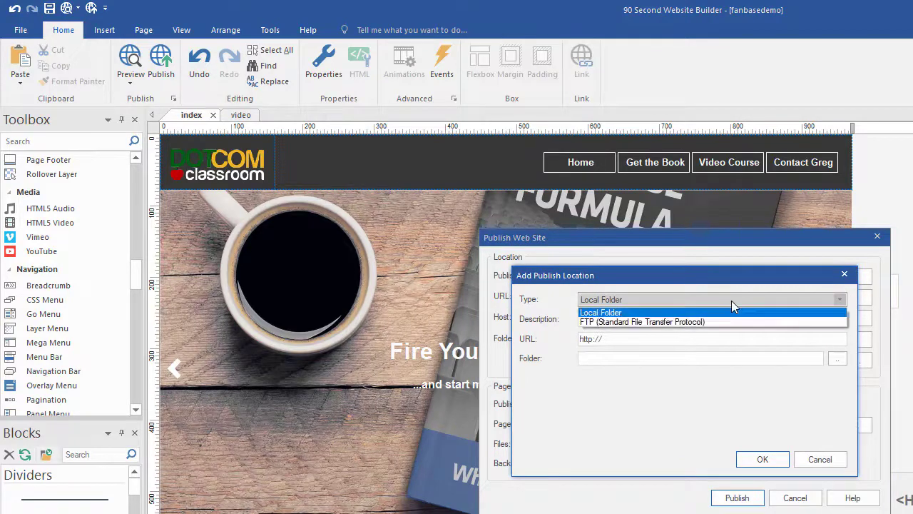
{"action": "left_click", "coordinate": [638, 323]}
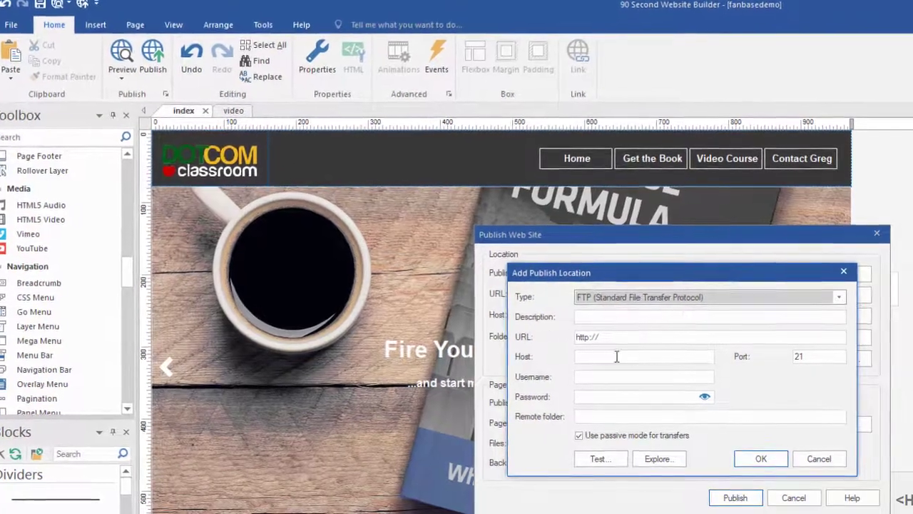
{"action": "left_click", "coordinate": [792, 298]}
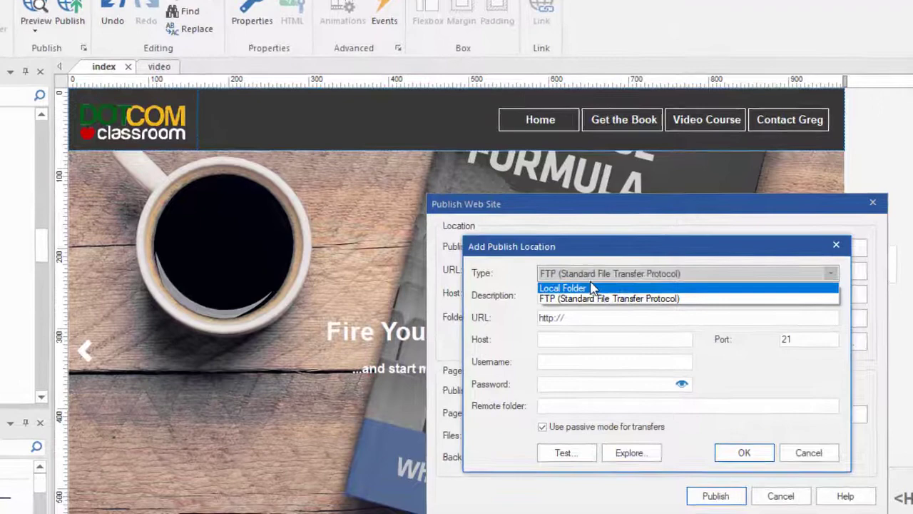
{"action": "left_click", "coordinate": [590, 288]}
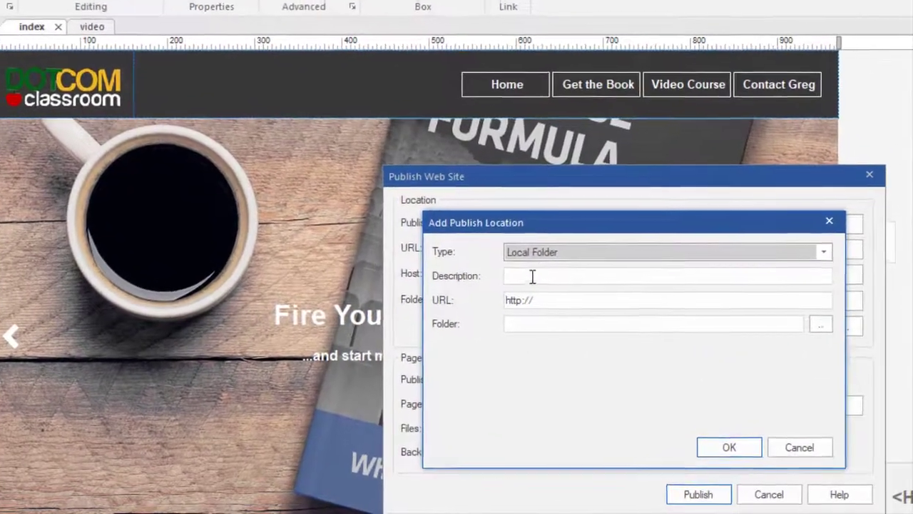
- Name it 'Fanbase Local', point it to Desktop\fanbaseformulawebsite, and save it
{"action": "left_click", "coordinate": [532, 277]}
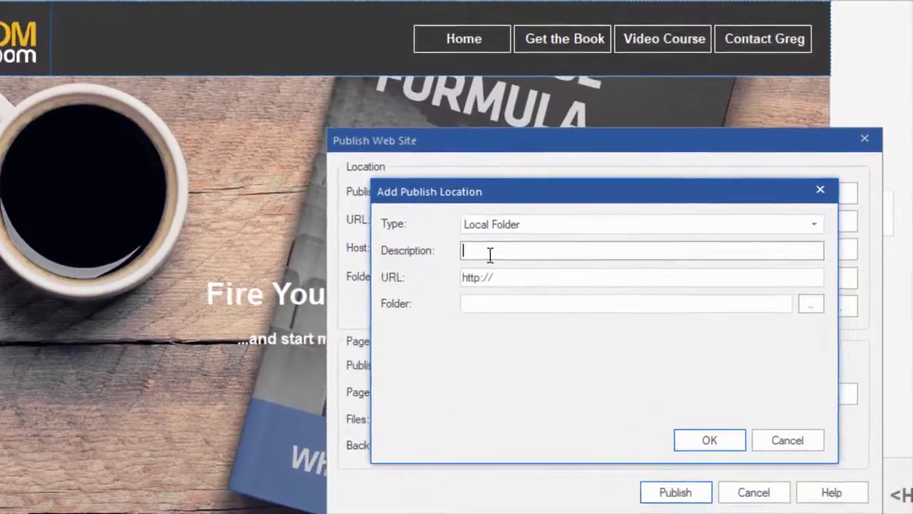
{"action": "type", "text": "F"}
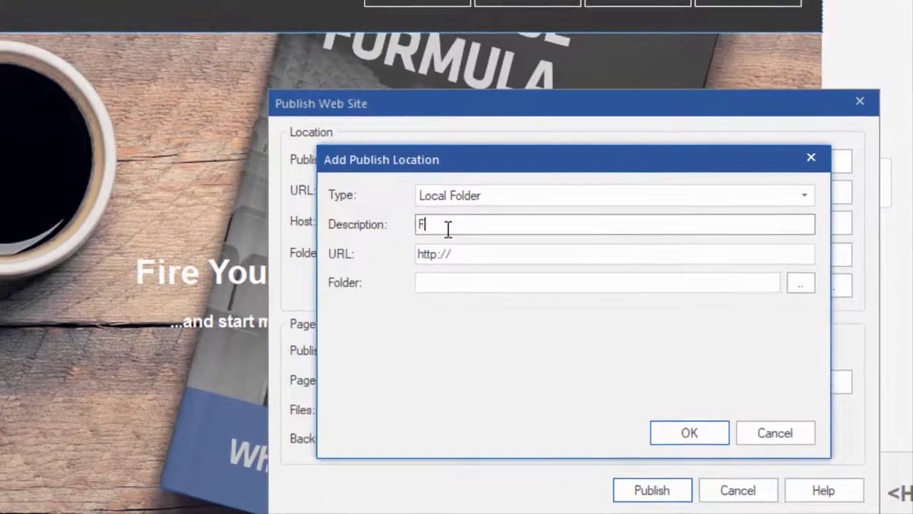
{"action": "type", "text": "anbase Local"}
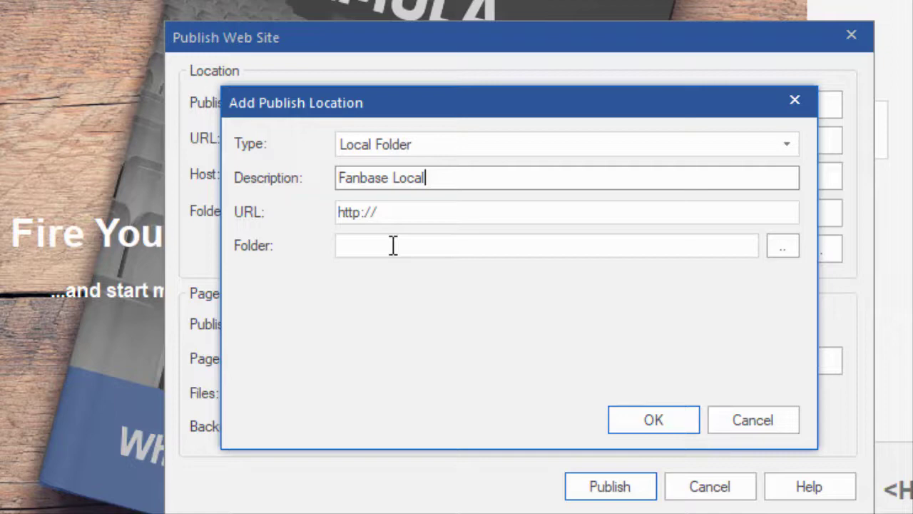
{"action": "left_click", "coordinate": [783, 246]}
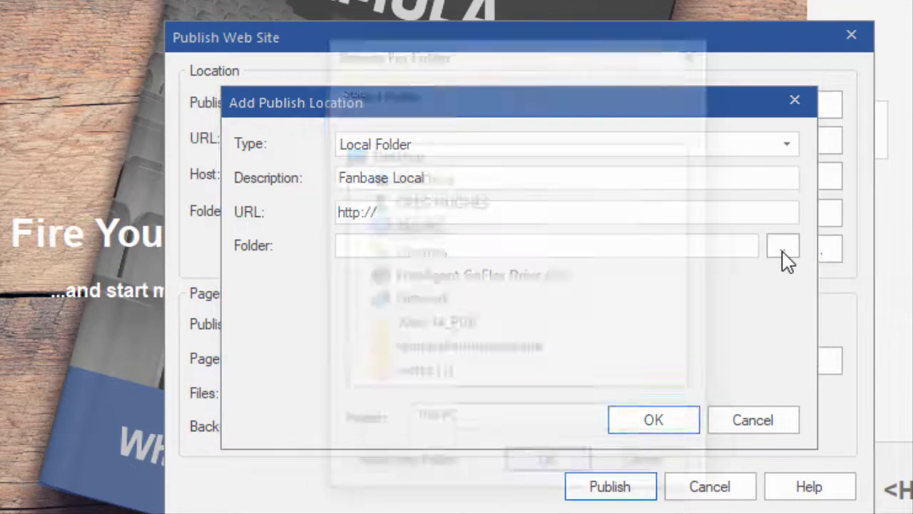
{"action": "left_click", "coordinate": [392, 157]}
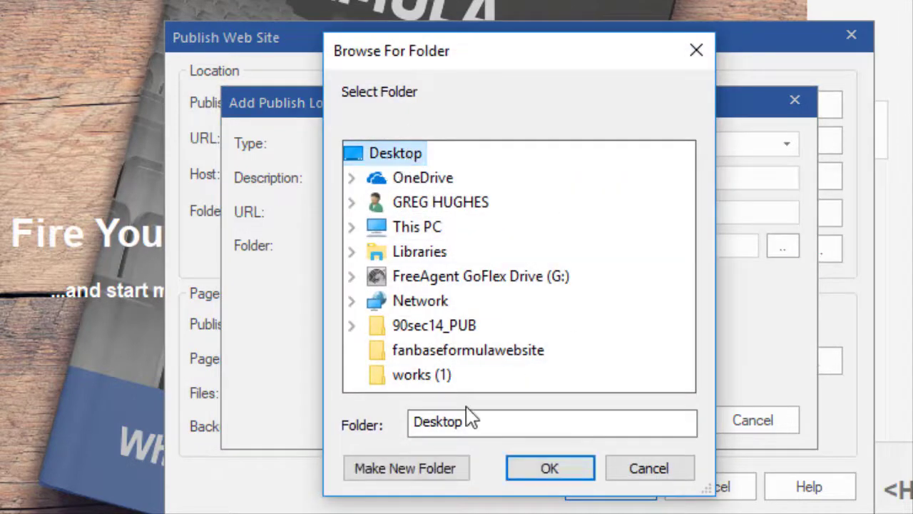
{"action": "left_click", "coordinate": [425, 358]}
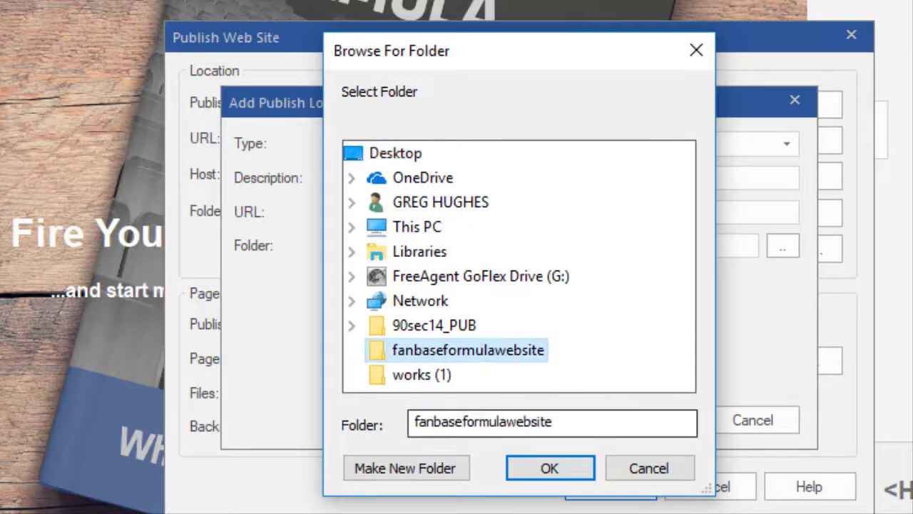
{"action": "left_click", "coordinate": [555, 468]}
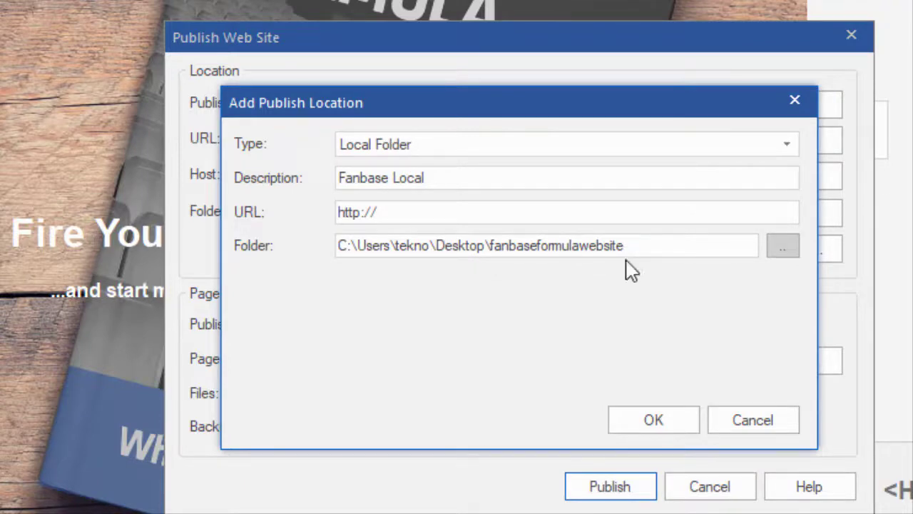
{"action": "left_click", "coordinate": [655, 421]}
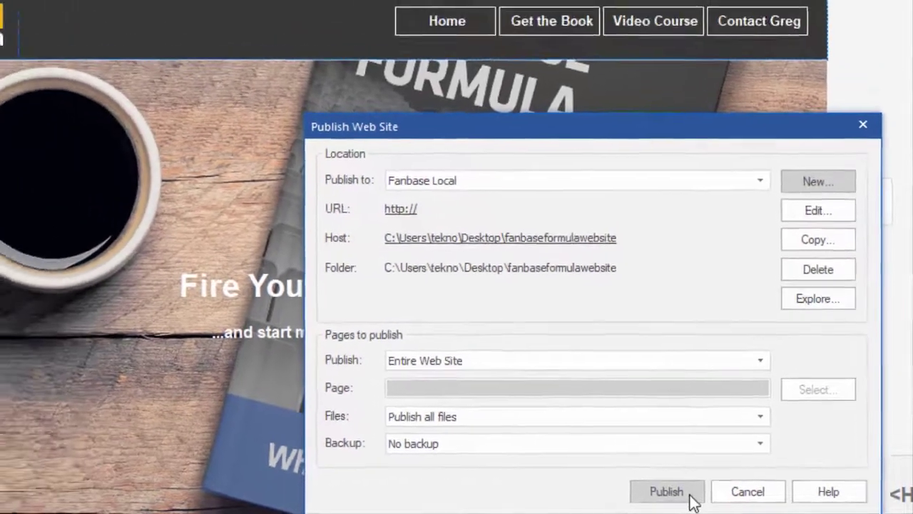
- Cancel the publishing settings and open the empty fanbaseformulawebsite folder on the desktop
{"action": "left_click", "coordinate": [748, 492]}
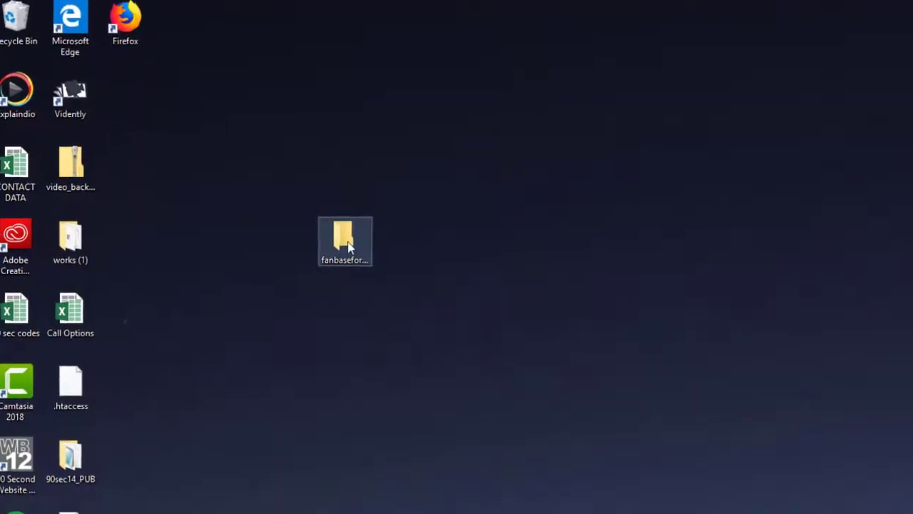
{"action": "double_click", "coordinate": [349, 246]}
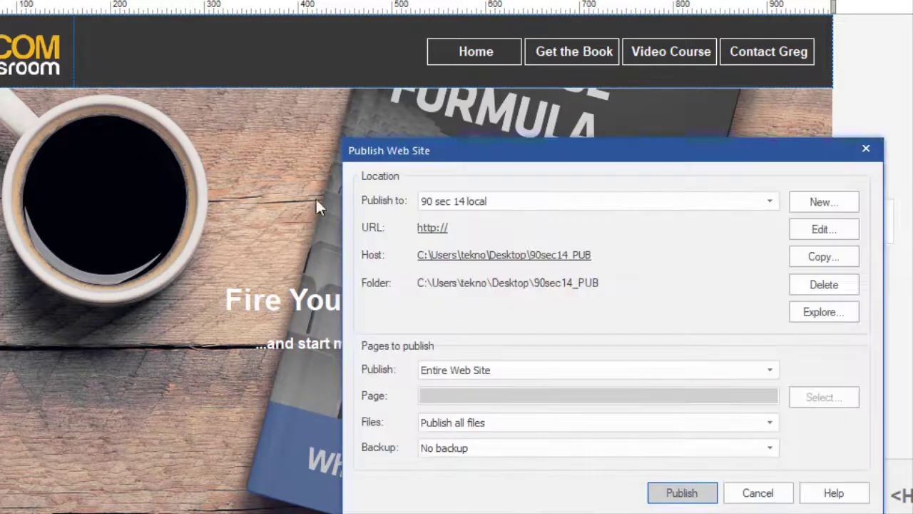
- Select Fanbase Local as the publish location and publish the Entire Web Site
{"action": "left_click", "coordinate": [539, 209]}
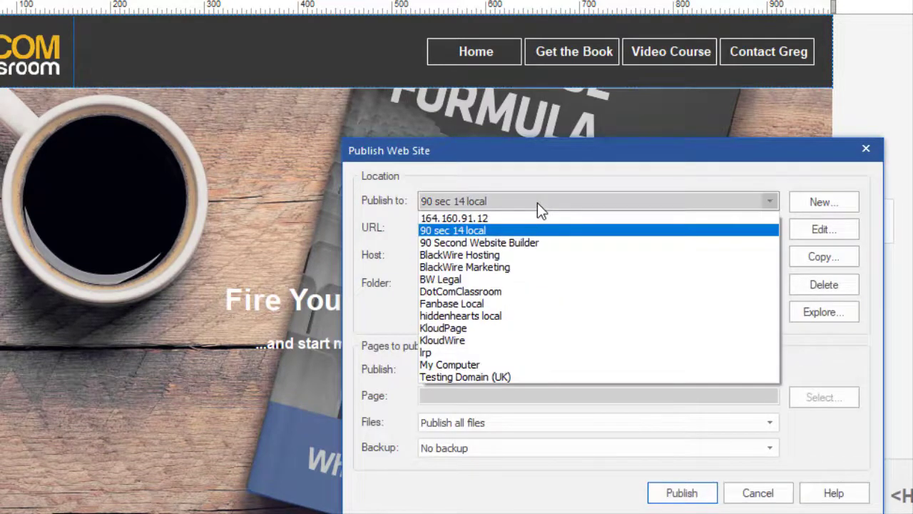
{"action": "left_click", "coordinate": [476, 307]}
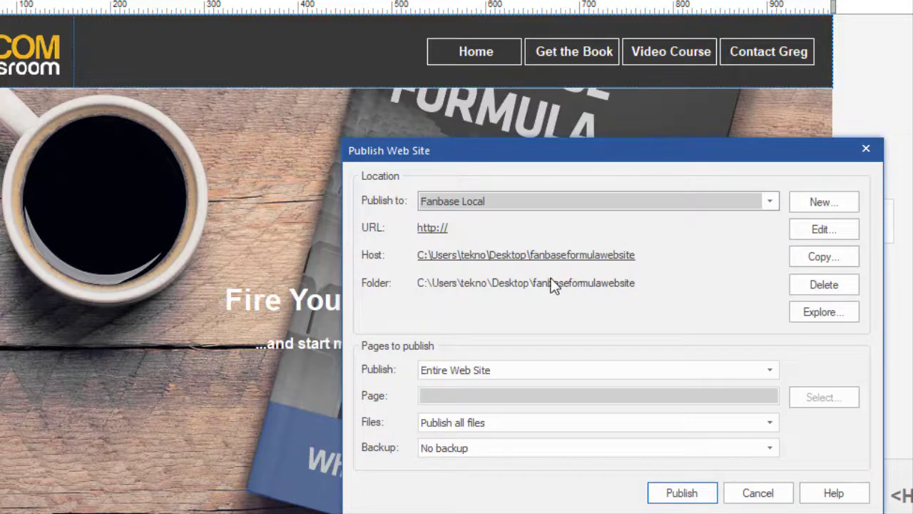
{"action": "left_click", "coordinate": [531, 366]}
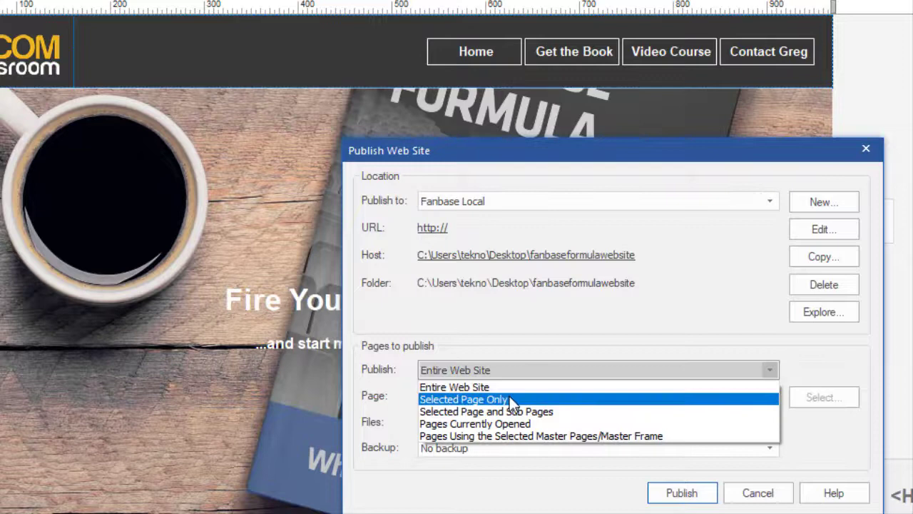
{"action": "left_click", "coordinate": [510, 396]}
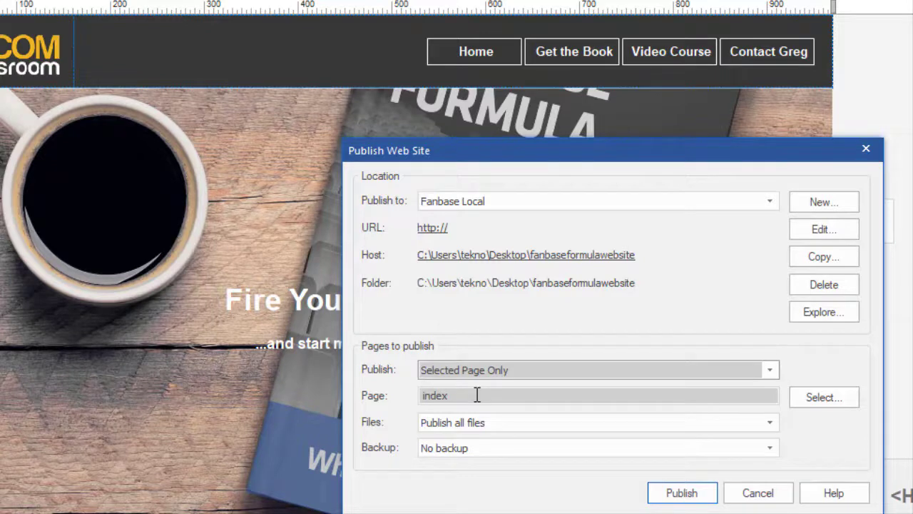
{"action": "left_click", "coordinate": [510, 369]}
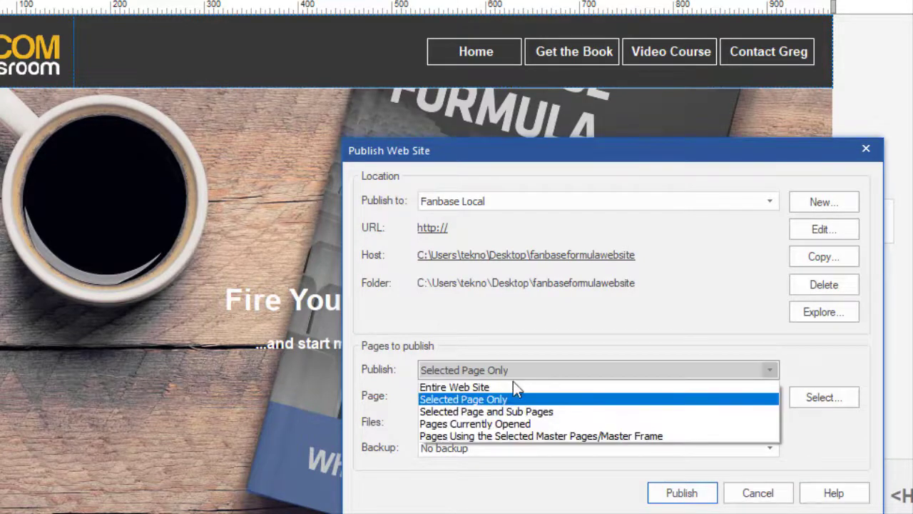
{"action": "left_click", "coordinate": [511, 412]}
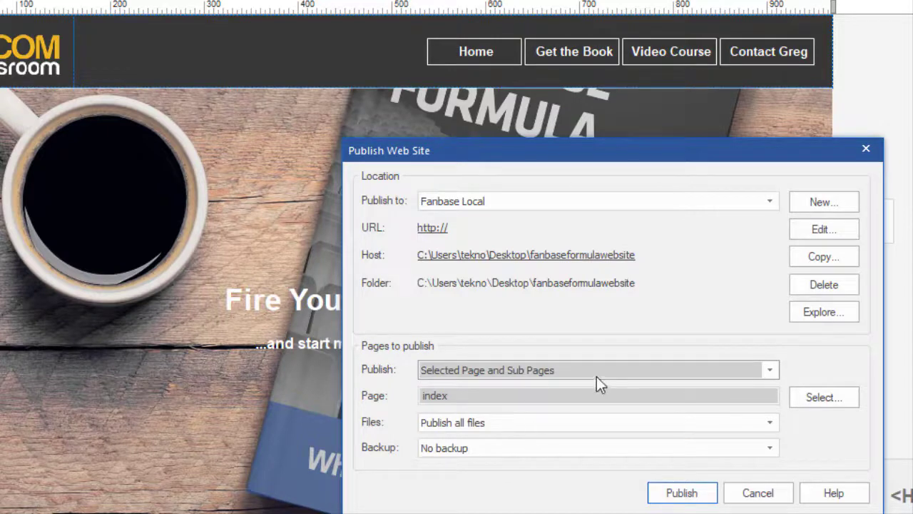
{"action": "left_click", "coordinate": [597, 370]}
{"action": "left_click", "coordinate": [521, 425]}
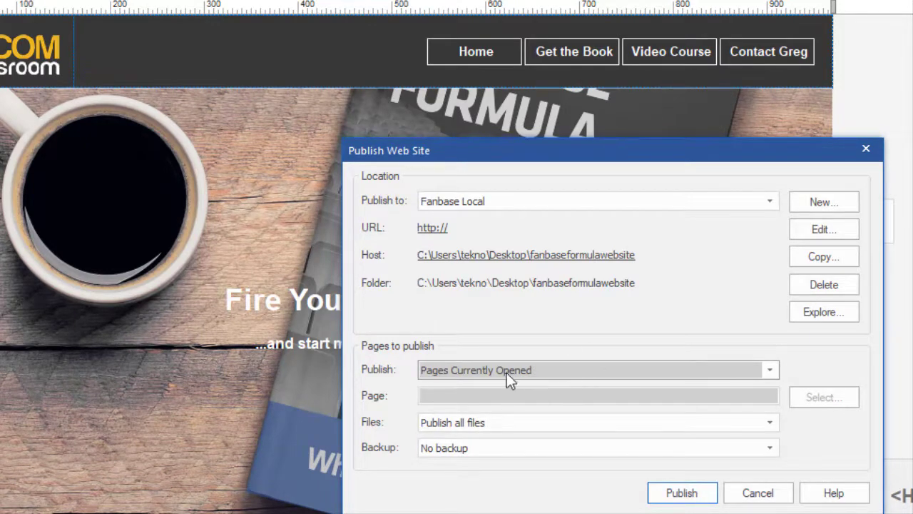
{"action": "left_click", "coordinate": [585, 372]}
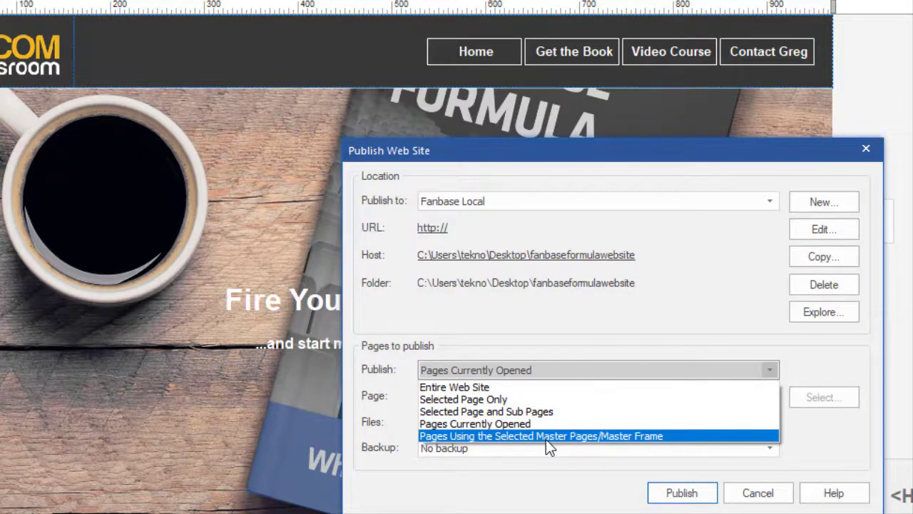
{"action": "left_click", "coordinate": [545, 437]}
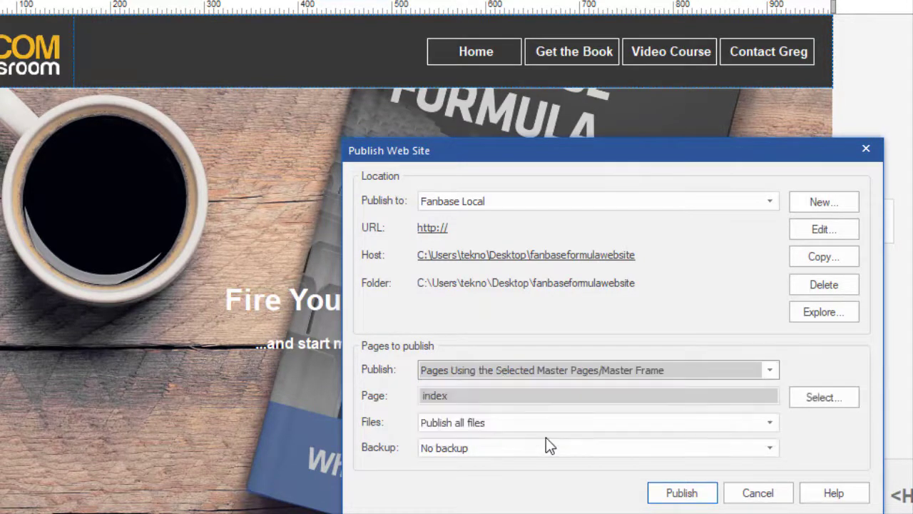
{"action": "left_click", "coordinate": [581, 376]}
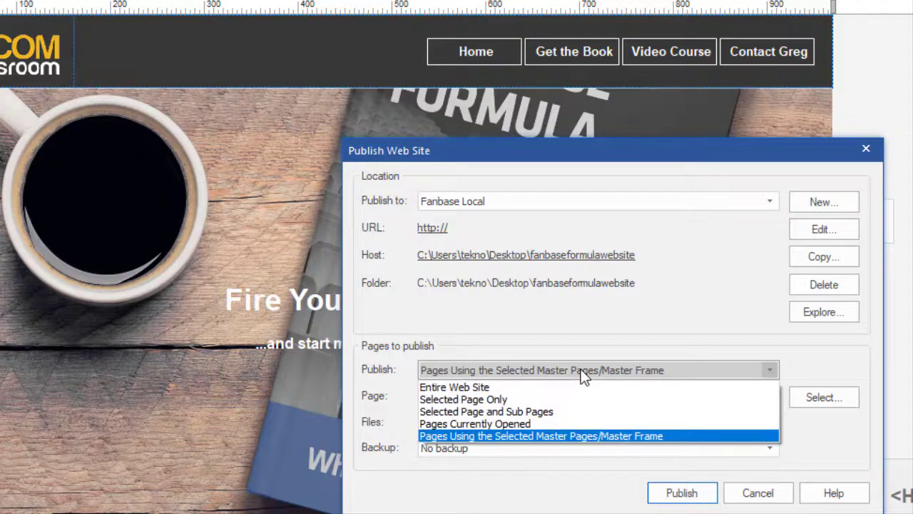
{"action": "left_click", "coordinate": [476, 387]}
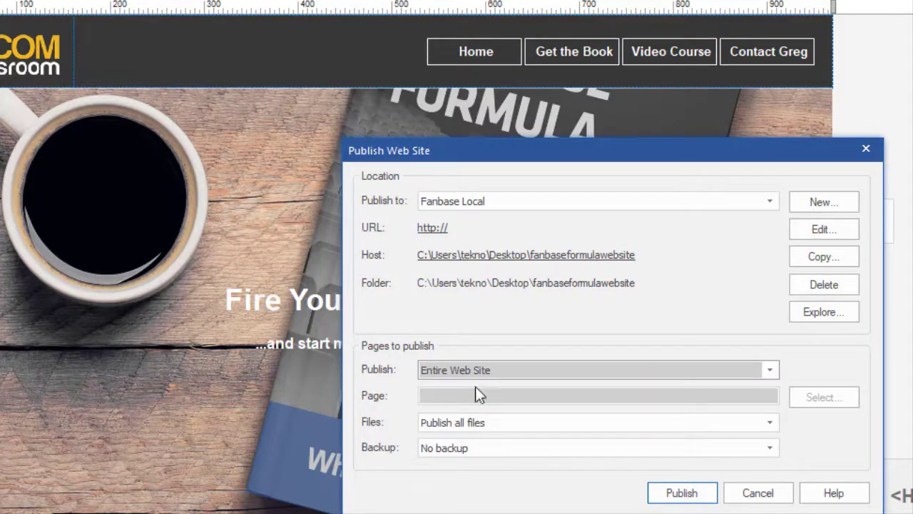
- Set Files to Publish to all files rather than HTML files only
{"action": "left_click", "coordinate": [495, 421]}
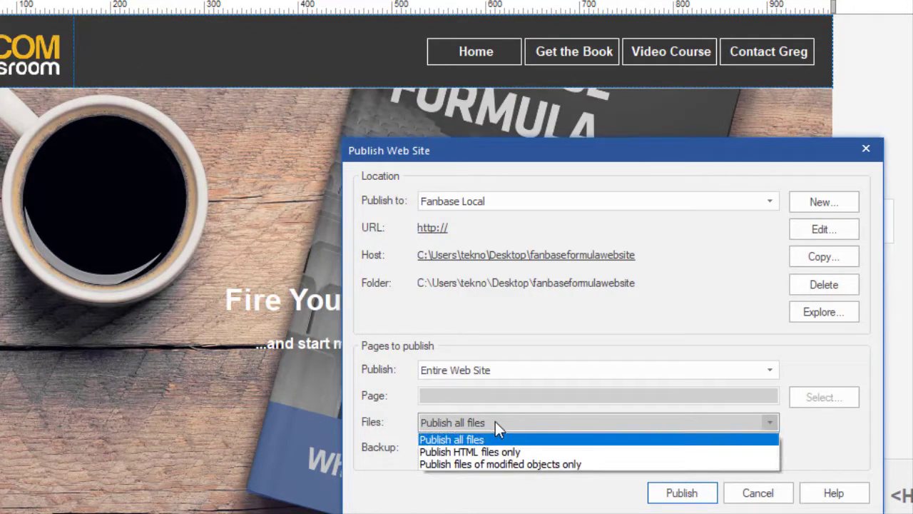
{"action": "left_click", "coordinate": [495, 453]}
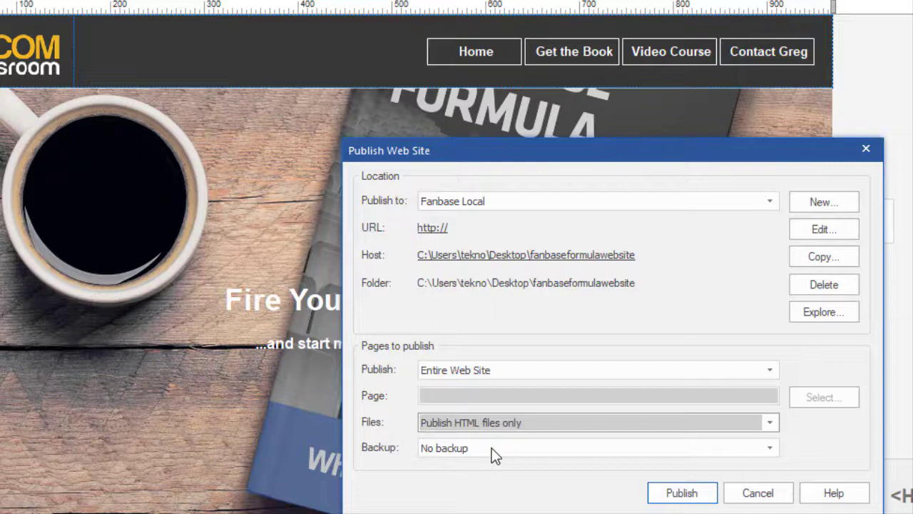
{"action": "left_click", "coordinate": [547, 423]}
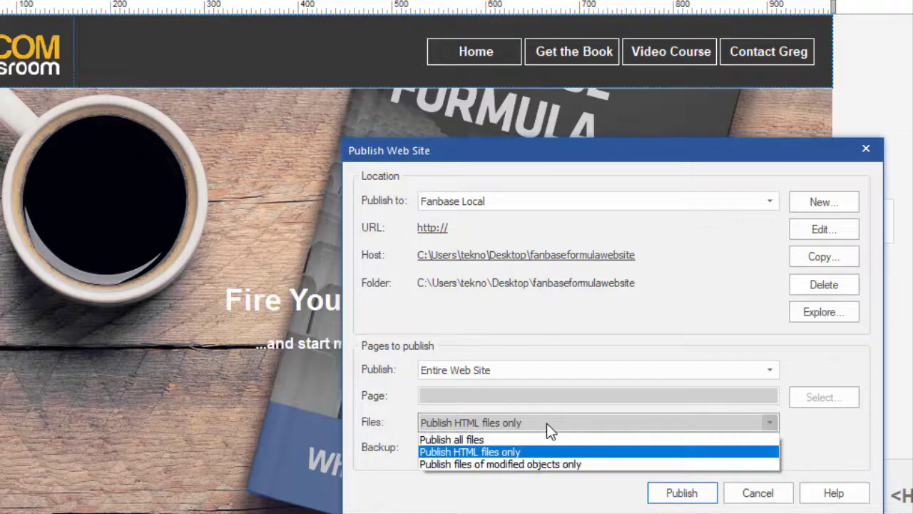
{"action": "left_click", "coordinate": [507, 441]}
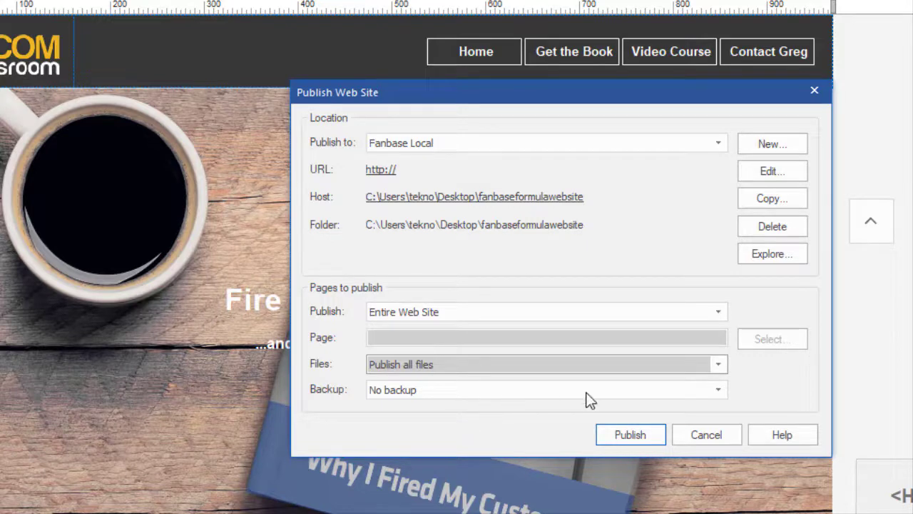
- Publish the whole site to Fanbase Local, check the log for success, and close the report
{"action": "left_click", "coordinate": [635, 435]}
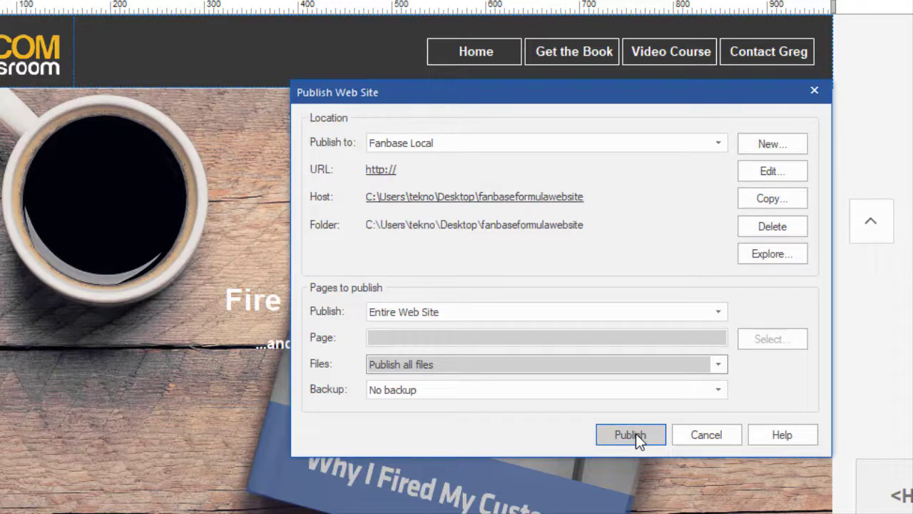
{"action": "left_click", "coordinate": [635, 433]}
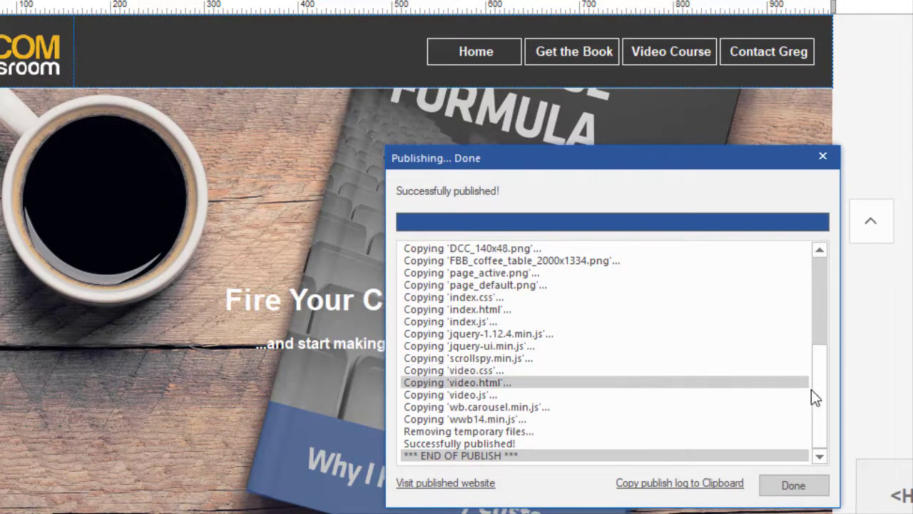
{"action": "left_click_drag", "start_coordinate": [820, 397], "coordinate": [819, 283]}
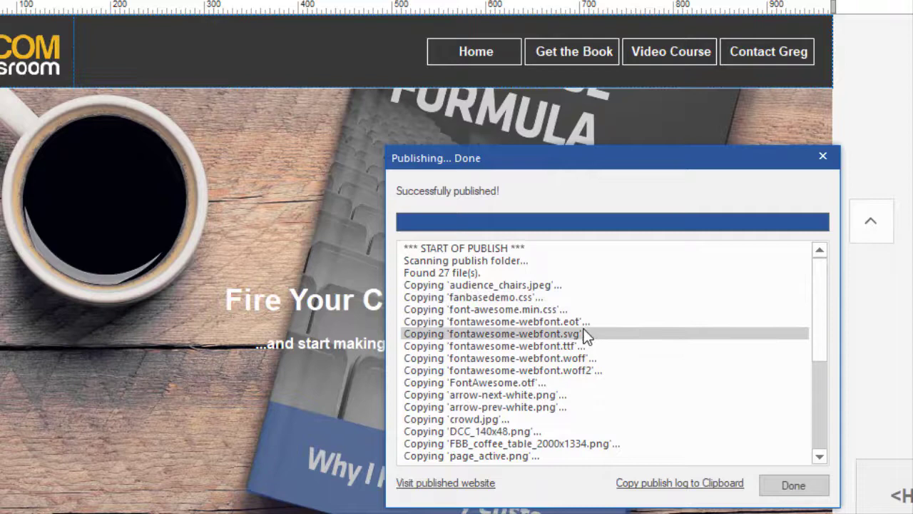
{"action": "scroll", "coordinate": [582, 352], "scroll_direction": "down", "scroll_amount": 3}
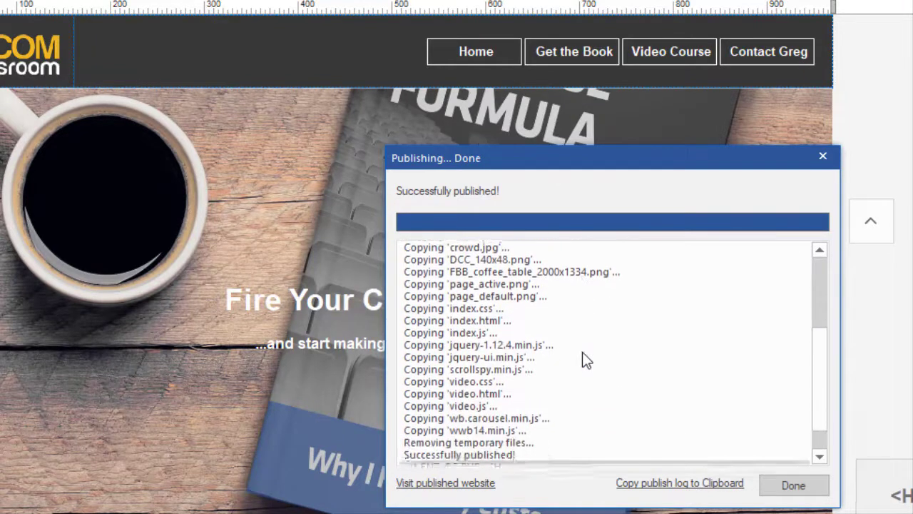
{"action": "scroll", "coordinate": [582, 352], "scroll_direction": "down", "scroll_amount": 1}
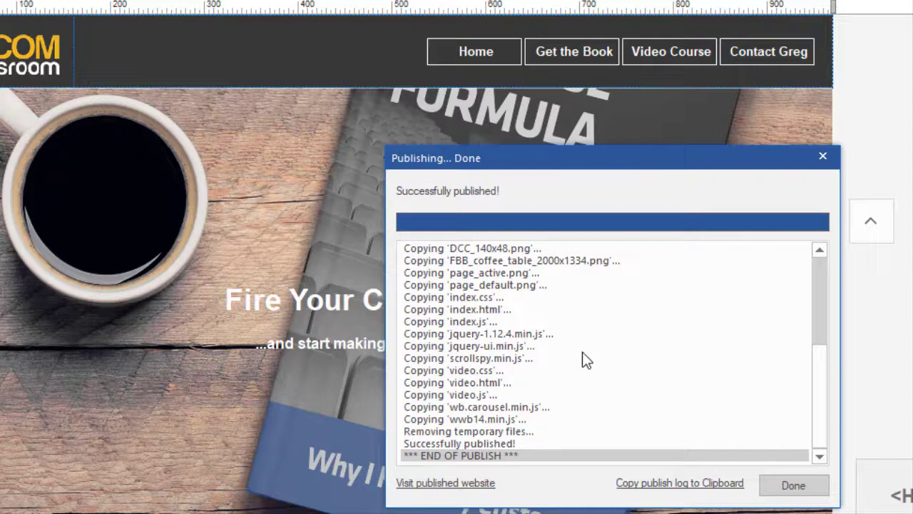
{"action": "scroll", "coordinate": [583, 352], "scroll_direction": "up", "scroll_amount": 5}
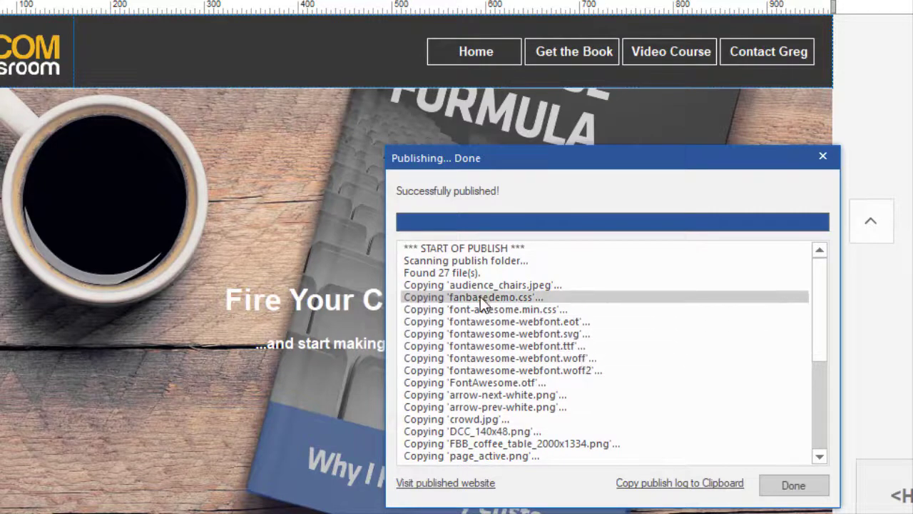
{"action": "left_click", "coordinate": [793, 485]}
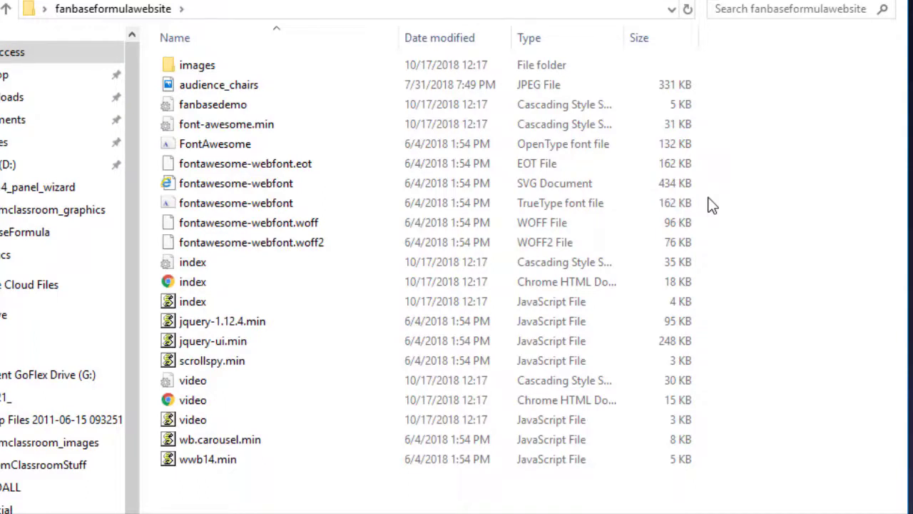
- Inspect the index and video page files, open the images folder, then return to fanbaseformulawebsite
{"action": "left_click", "coordinate": [197, 283]}
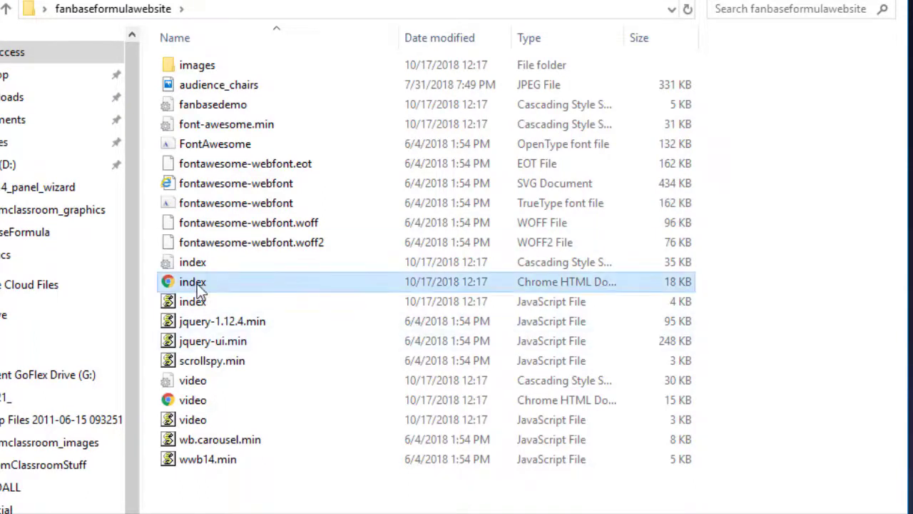
{"action": "left_click", "coordinate": [206, 408]}
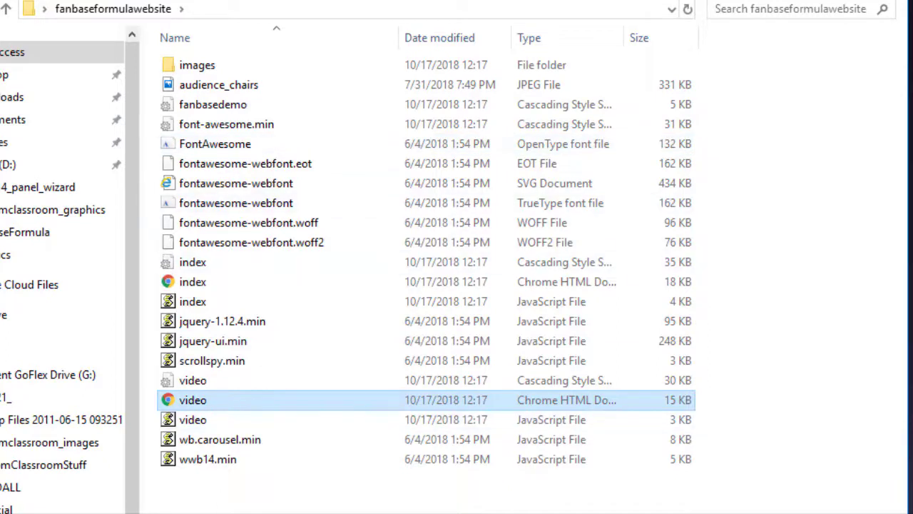
{"action": "double_click", "coordinate": [170, 68]}
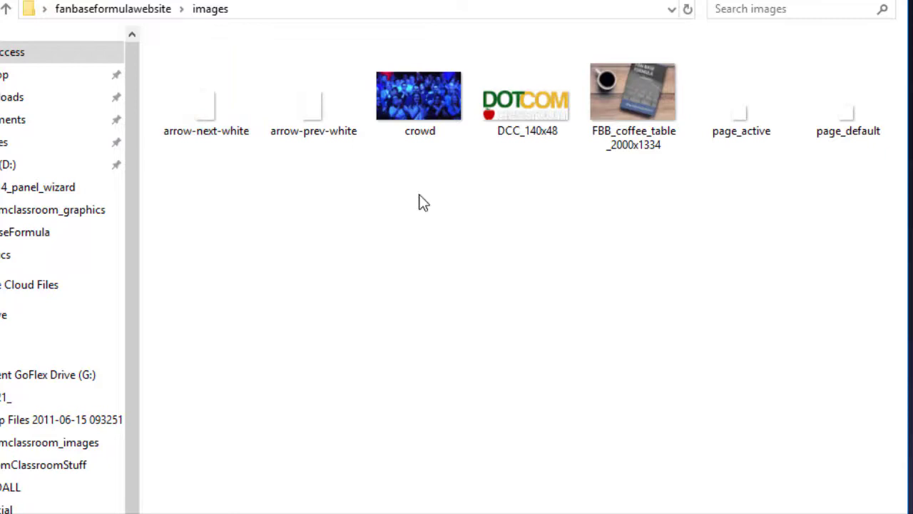
{"action": "left_click", "coordinate": [147, 10]}
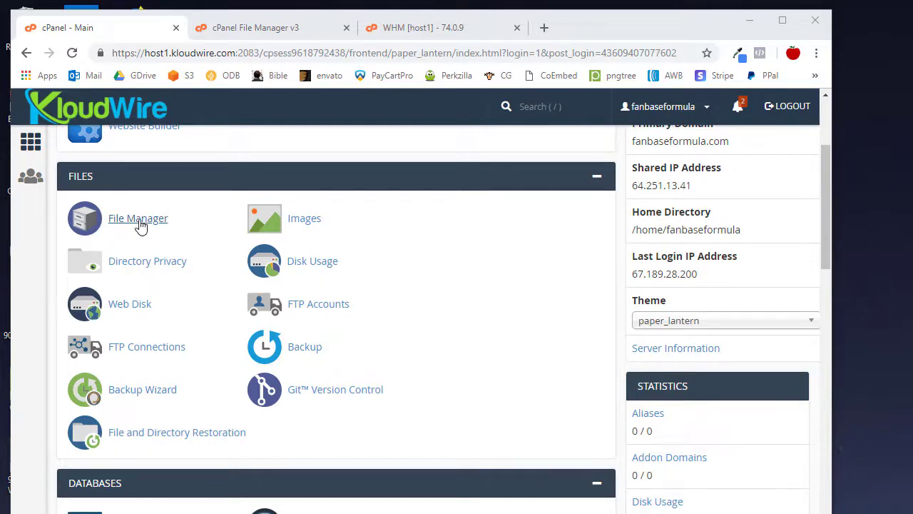
- Open cPanel File Manager and enter the public_html folder
{"action": "left_click", "coordinate": [134, 226]}
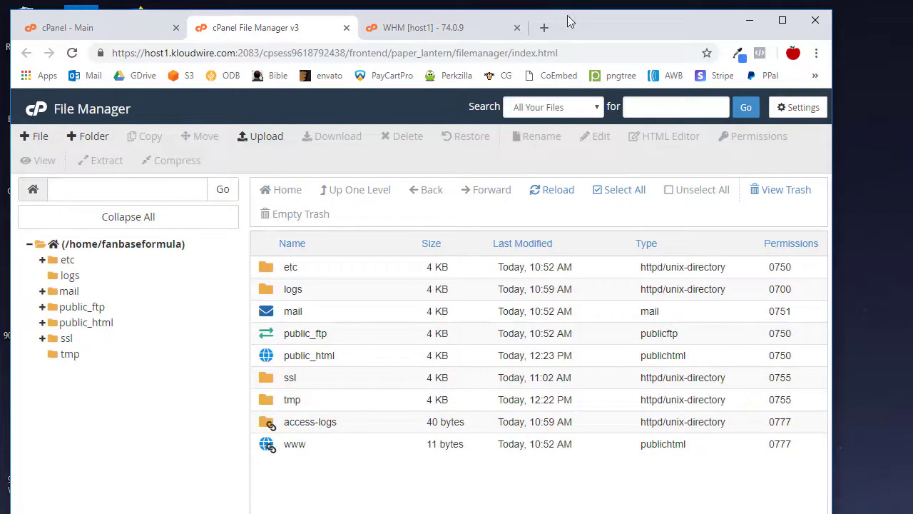
{"action": "left_click_drag", "start_coordinate": [581, 23], "coordinate": [580, 18]}
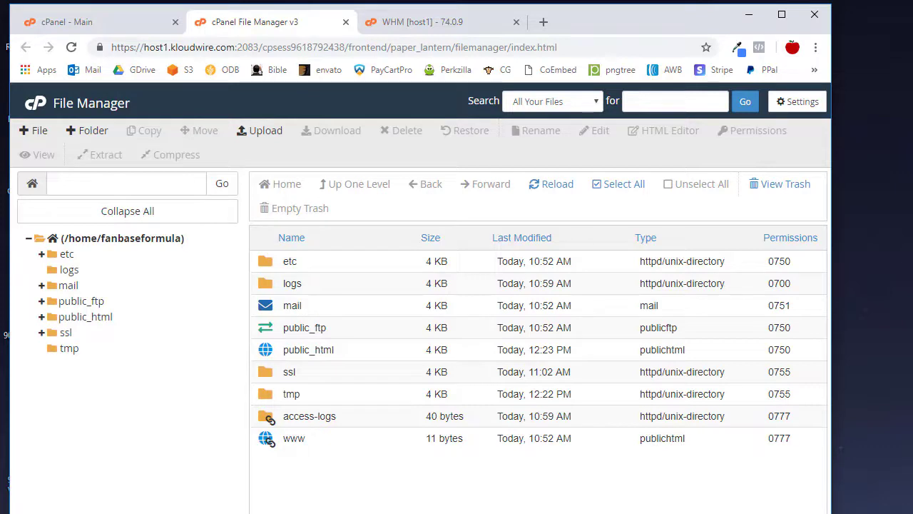
{"action": "double_click", "coordinate": [267, 352]}
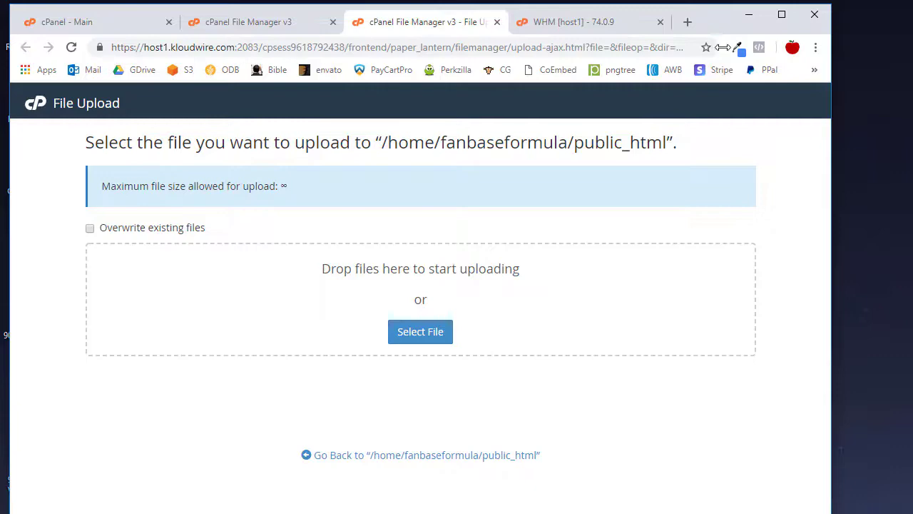
- Open the website folder beside the upload page and drop in audience_chairs.jpeg and fanbasedemo.css
{"action": "left_click_drag", "start_coordinate": [681, 16], "coordinate": [848, 18]}
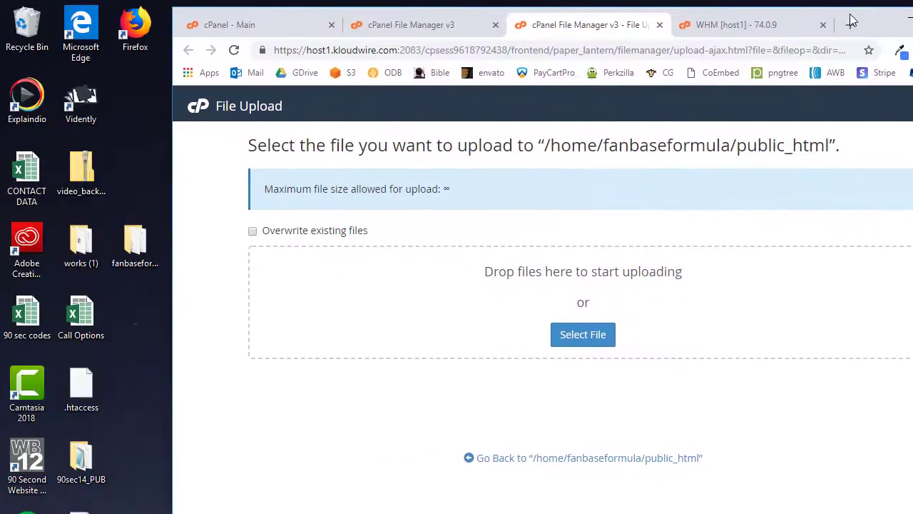
{"action": "double_click", "coordinate": [145, 246]}
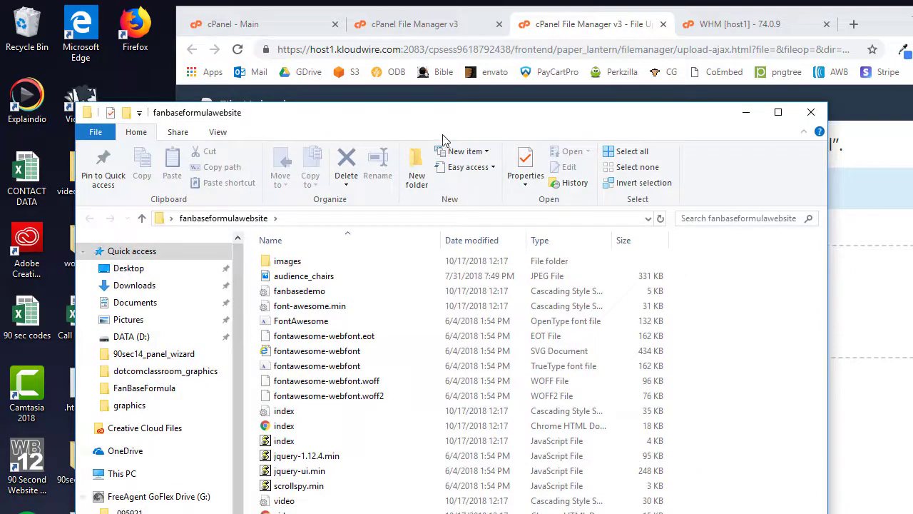
{"action": "left_click_drag", "start_coordinate": [462, 120], "coordinate": [491, 391]}
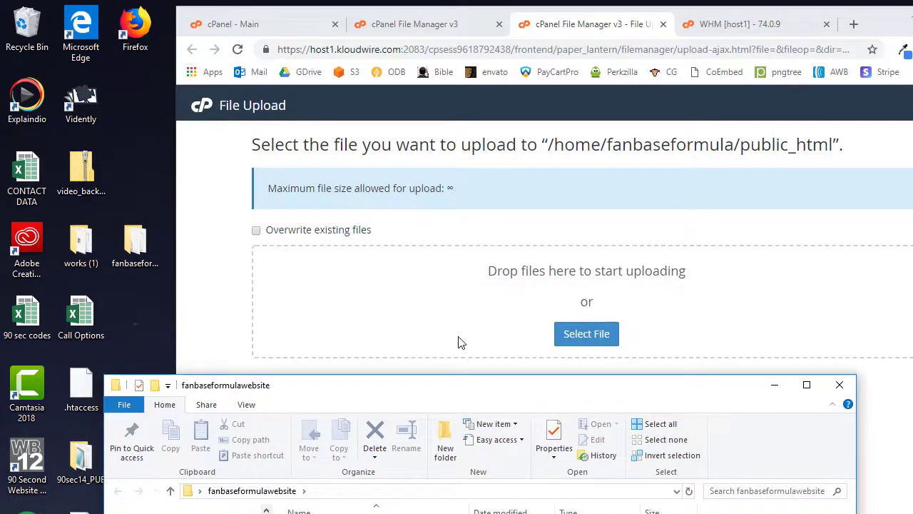
{"action": "left_click_drag", "start_coordinate": [339, 507], "coordinate": [403, 340]}
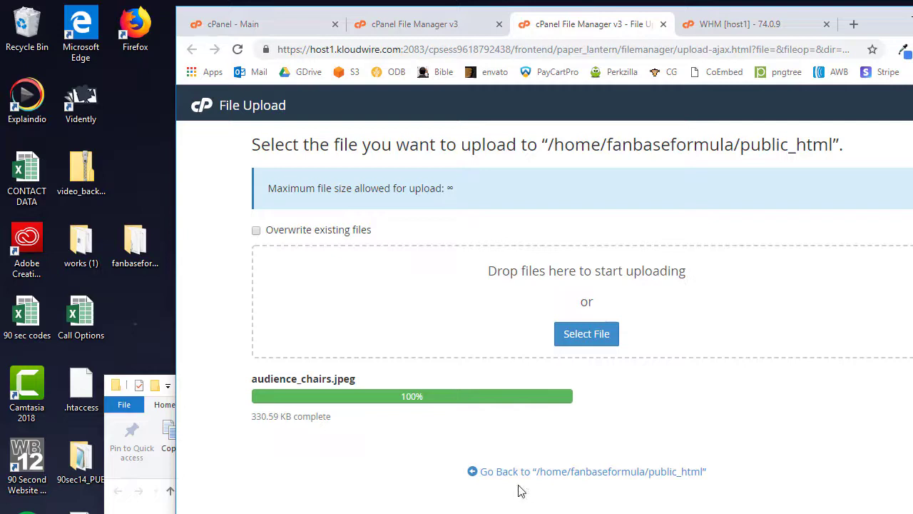
{"action": "key", "text": "alt+Tab"}
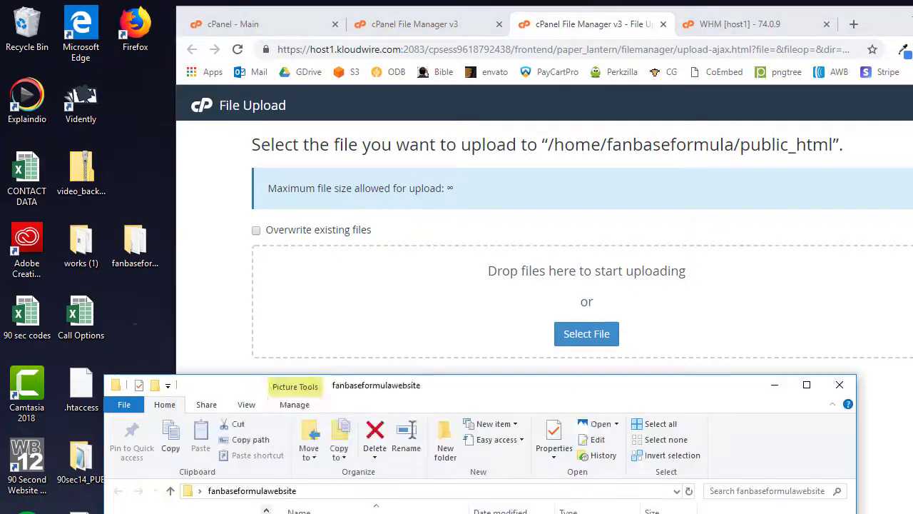
{"action": "left_click_drag", "start_coordinate": [321, 510], "coordinate": [370, 314]}
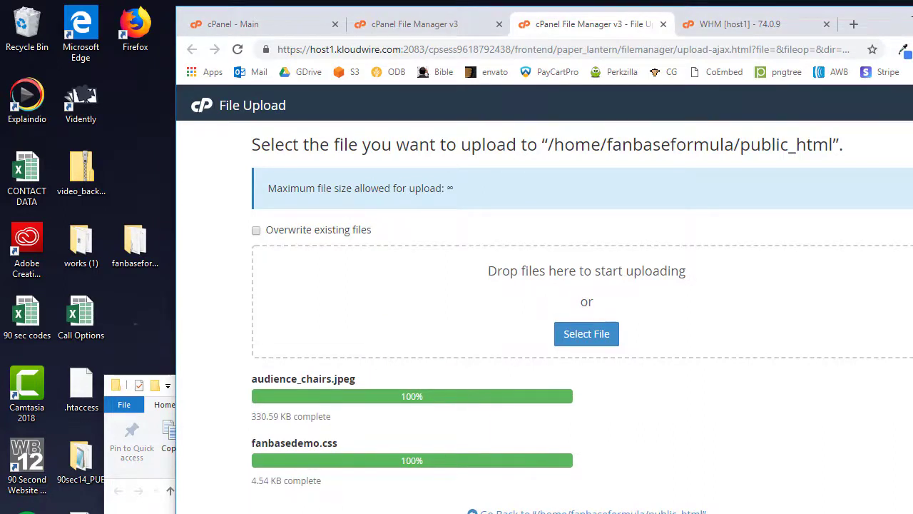
{"action": "key", "text": "alt+Tab"}
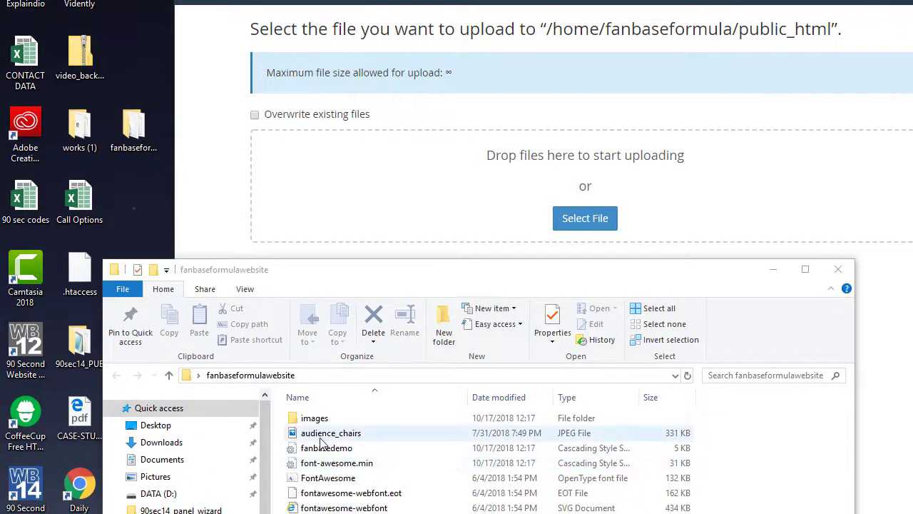
- Upload font-awesome.min and the fontawesome-webfont files to public_html
{"action": "left_click", "coordinate": [294, 463]}
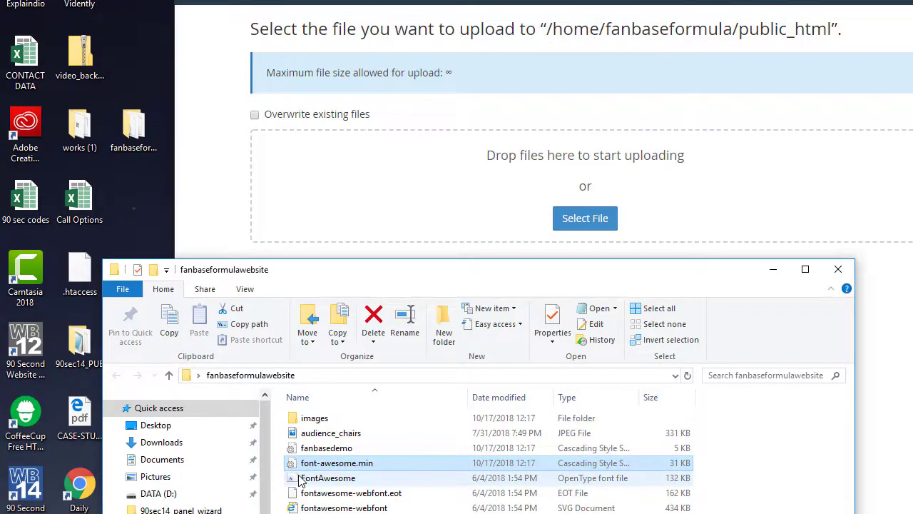
{"action": "left_click", "coordinate": [298, 507], "text": "shift"}
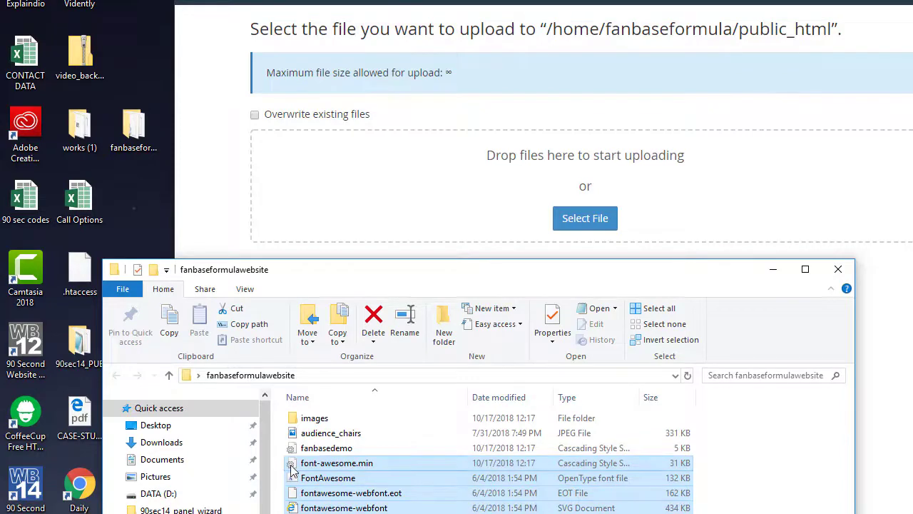
{"action": "left_click_drag", "start_coordinate": [291, 471], "coordinate": [393, 199]}
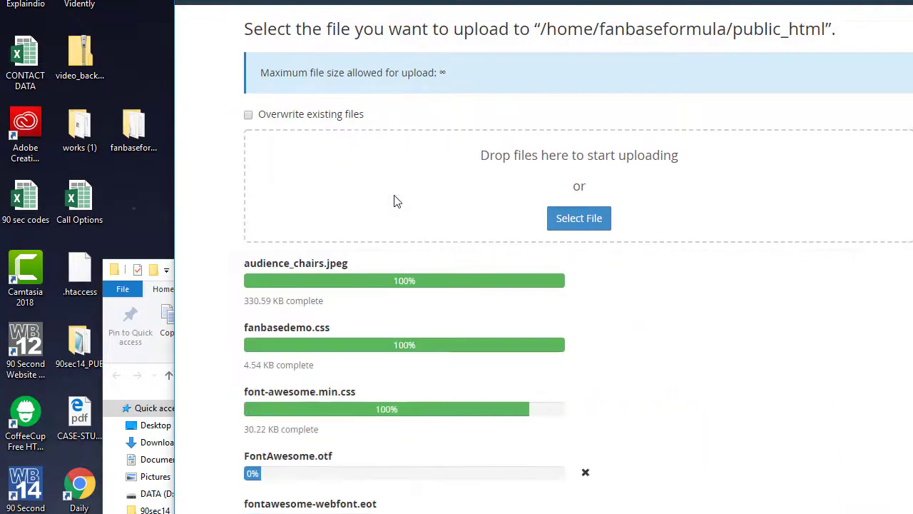
{"action": "scroll", "coordinate": [835, 326], "scroll_direction": "down", "scroll_amount": 4}
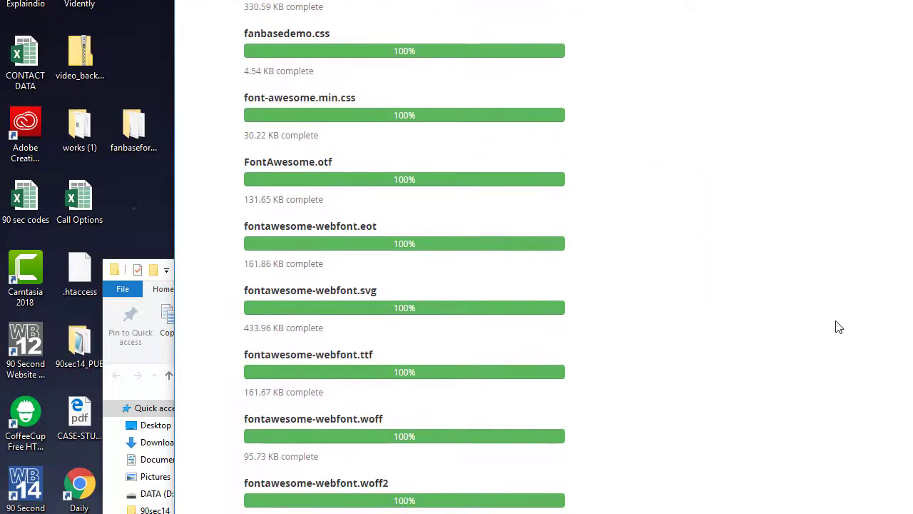
{"action": "scroll", "coordinate": [838, 326], "scroll_direction": "up", "scroll_amount": 4}
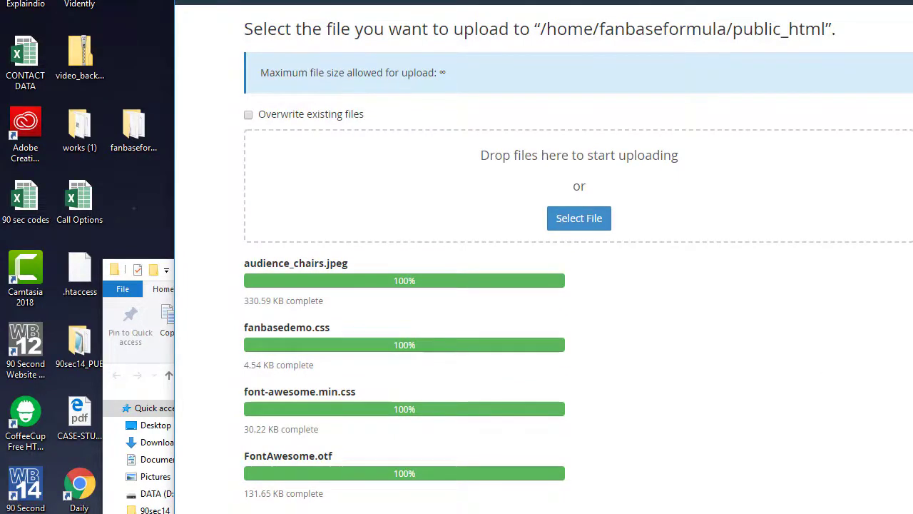
- Pick wwb14.min from Desktop\fanbaseformulawebsite in the upload file picker
{"action": "left_click", "coordinate": [575, 226]}
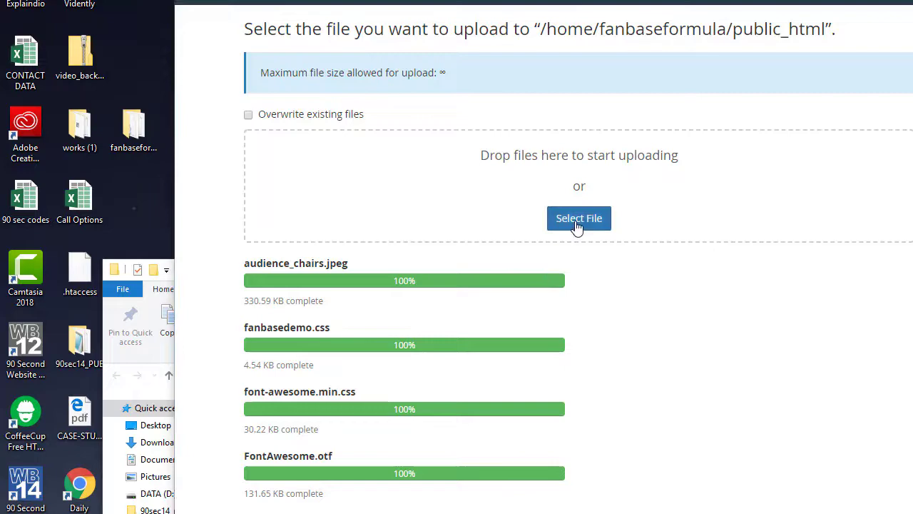
{"action": "left_click", "coordinate": [238, 3]}
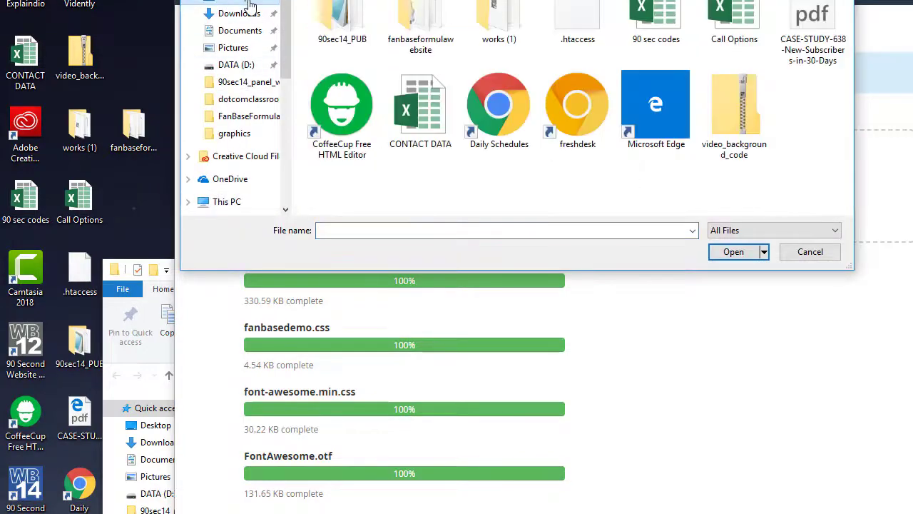
{"action": "double_click", "coordinate": [410, 6]}
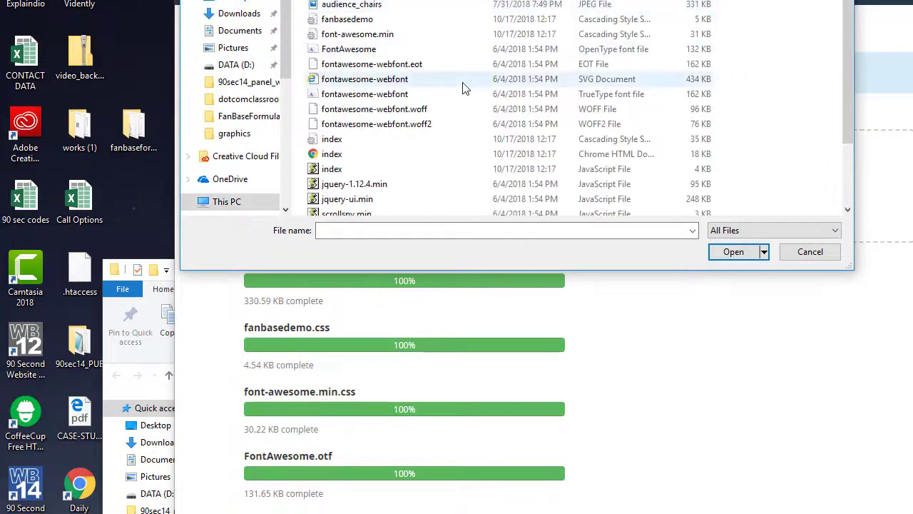
{"action": "scroll", "coordinate": [402, 190], "scroll_direction": "down", "scroll_amount": 2}
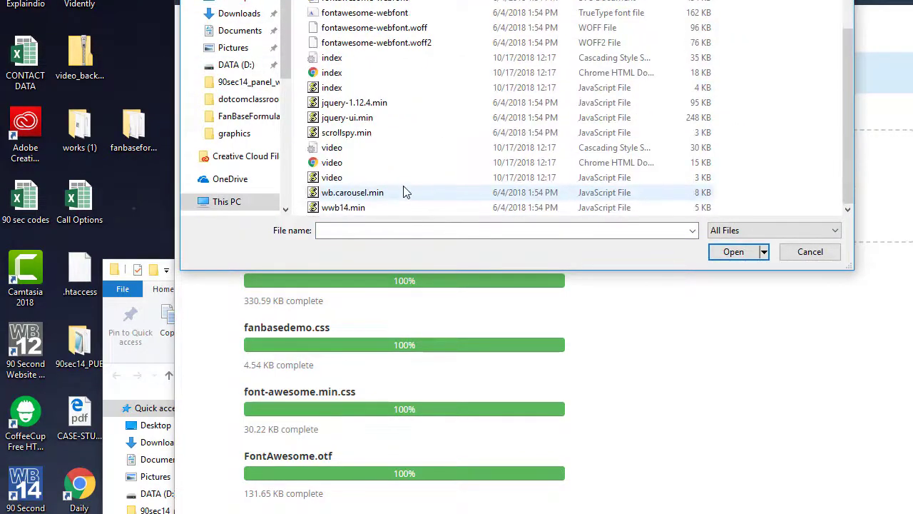
{"action": "left_click", "coordinate": [348, 208]}
{"action": "left_click", "coordinate": [735, 255]}
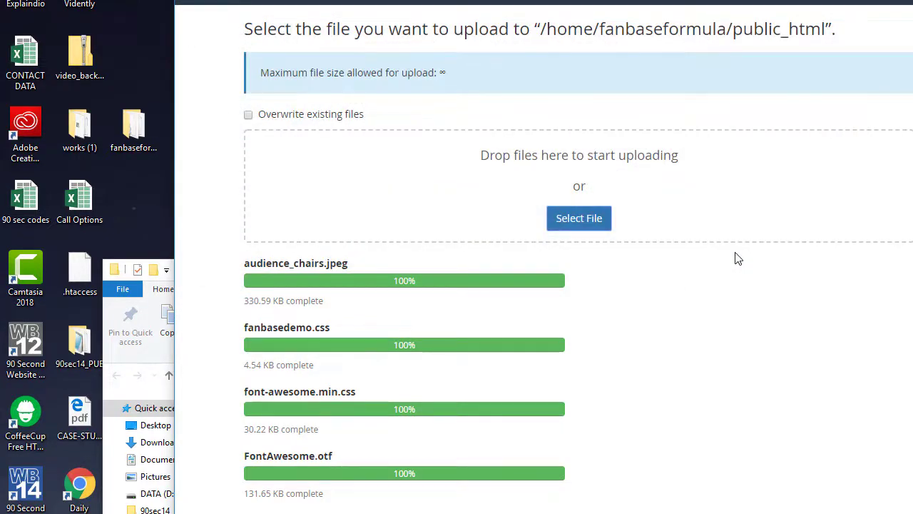
- Upload the index, jquery, scrollspy, video, carousel and wwb14.min files to public_html, overwriting existing copies
{"action": "scroll", "coordinate": [739, 258], "scroll_direction": "down", "scroll_amount": 3}
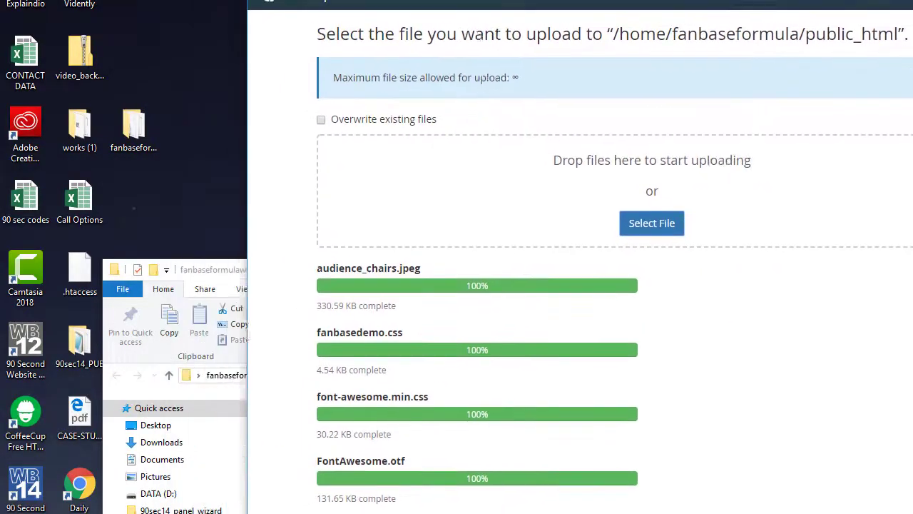
{"action": "left_click_drag", "start_coordinate": [312, 271], "coordinate": [260, 25]}
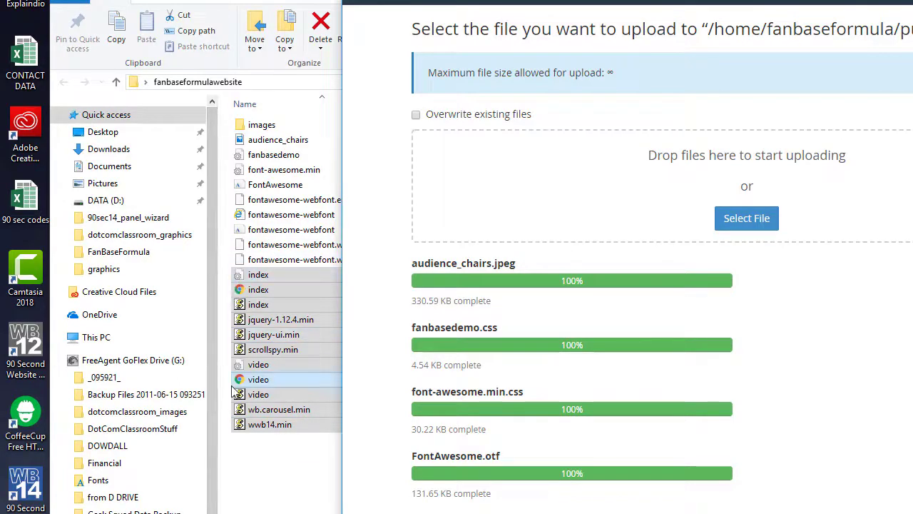
{"action": "left_click_drag", "start_coordinate": [239, 282], "coordinate": [528, 171]}
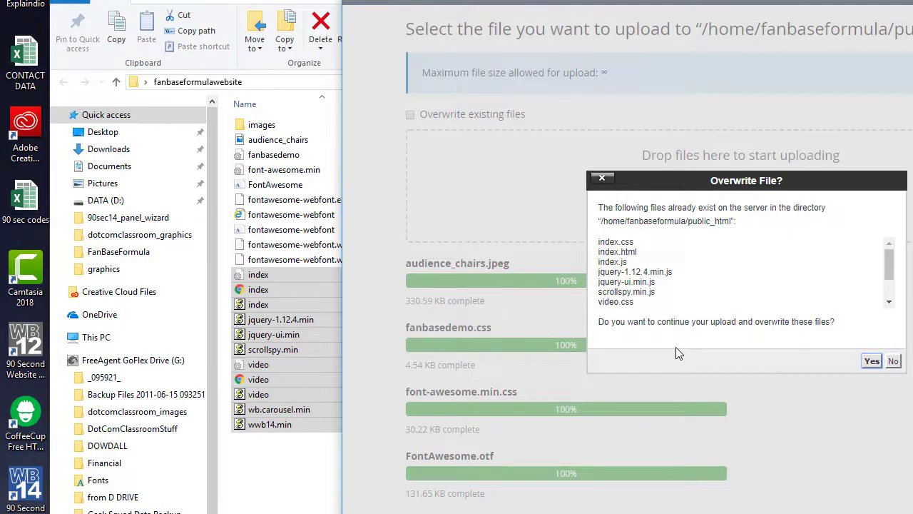
{"action": "left_click", "coordinate": [872, 361]}
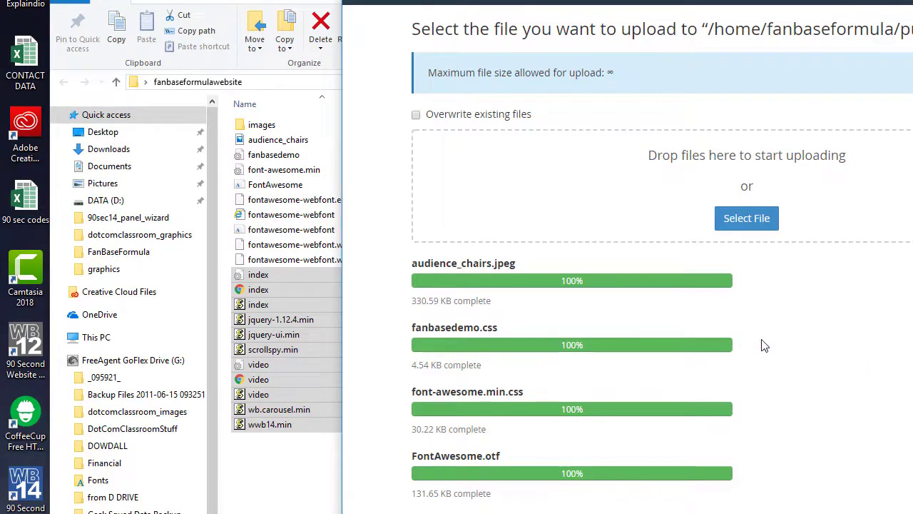
- Upload every website file from audience_chairs through wwb14.min to public_html
{"action": "left_click", "coordinate": [295, 142]}
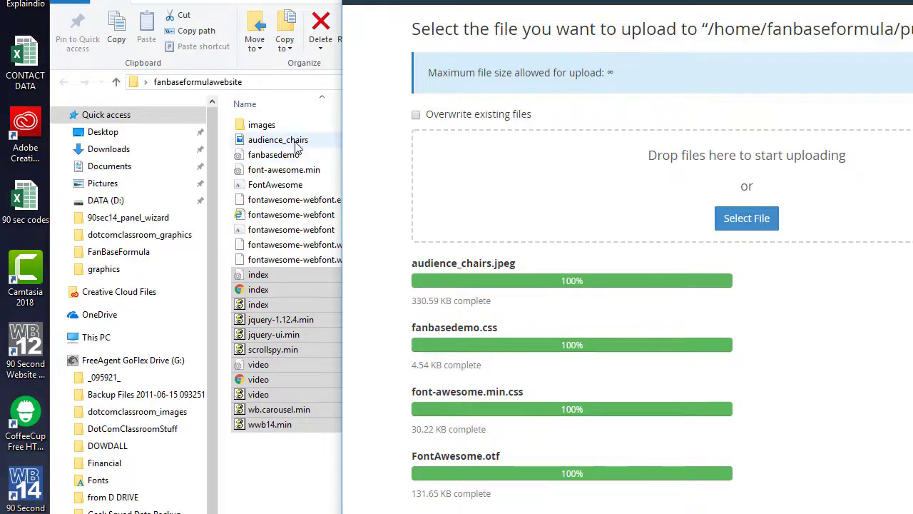
{"action": "left_click", "coordinate": [262, 426], "text": "shift"}
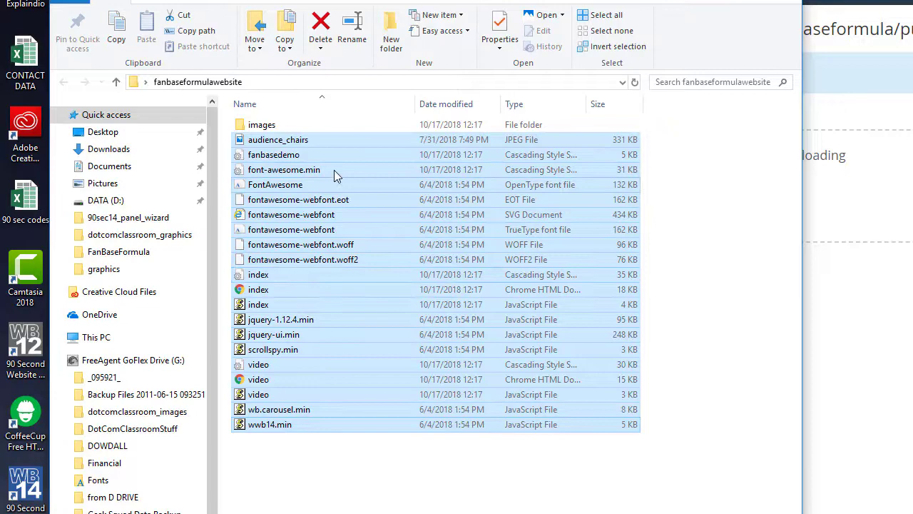
{"action": "left_click_drag", "start_coordinate": [342, 184], "coordinate": [642, 185]}
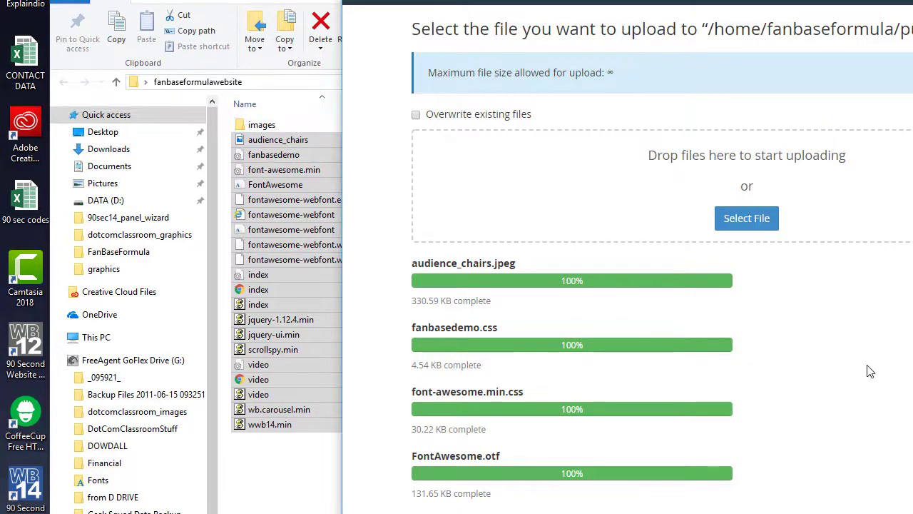
{"action": "left_click_drag", "start_coordinate": [499, 1], "coordinate": [392, 0]}
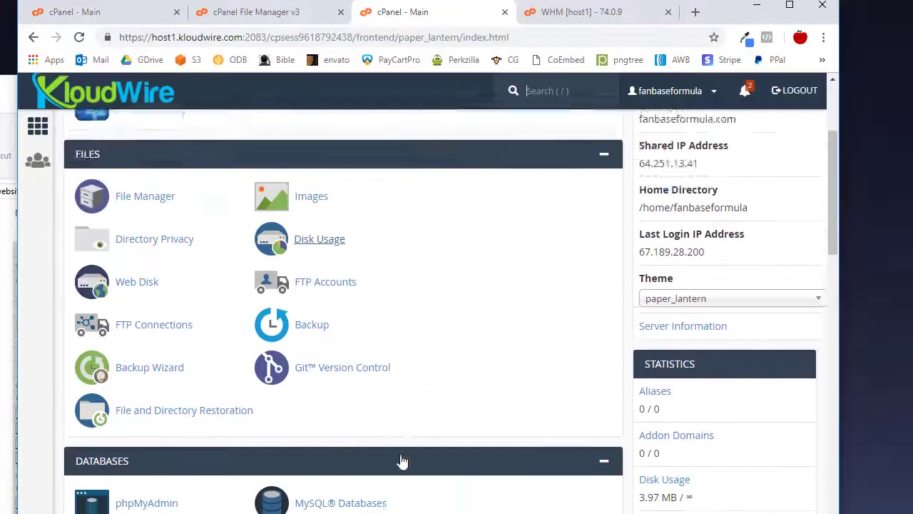
- Open File Manager and the public_html folder to review the uploaded site files
{"action": "scroll", "coordinate": [402, 460], "scroll_direction": "down", "scroll_amount": 1}
{"action": "scroll", "coordinate": [401, 459], "scroll_direction": "up", "scroll_amount": 1}
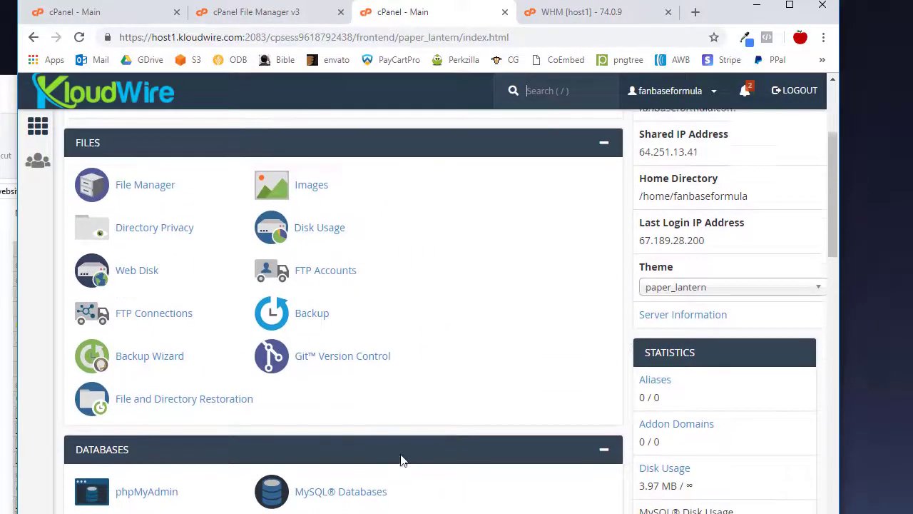
{"action": "scroll", "coordinate": [400, 454], "scroll_direction": "down", "scroll_amount": 1}
{"action": "left_click", "coordinate": [144, 128]}
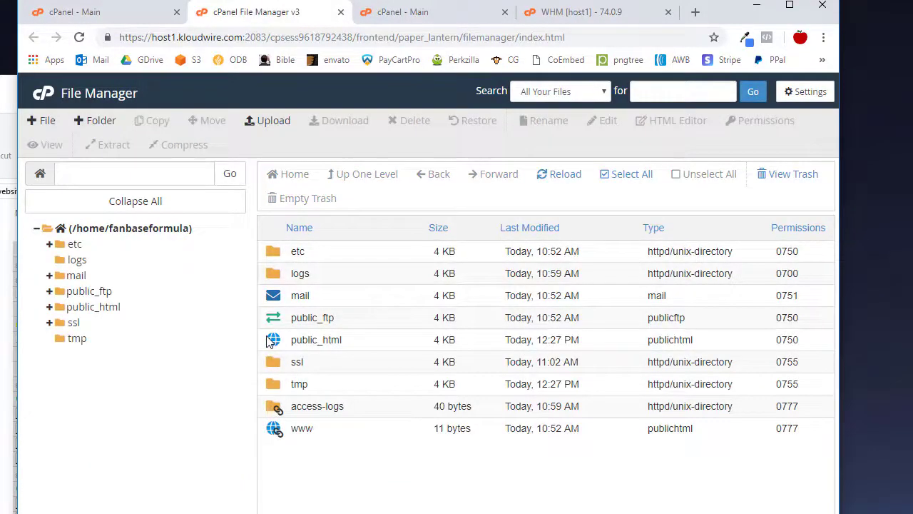
{"action": "double_click", "coordinate": [270, 341]}
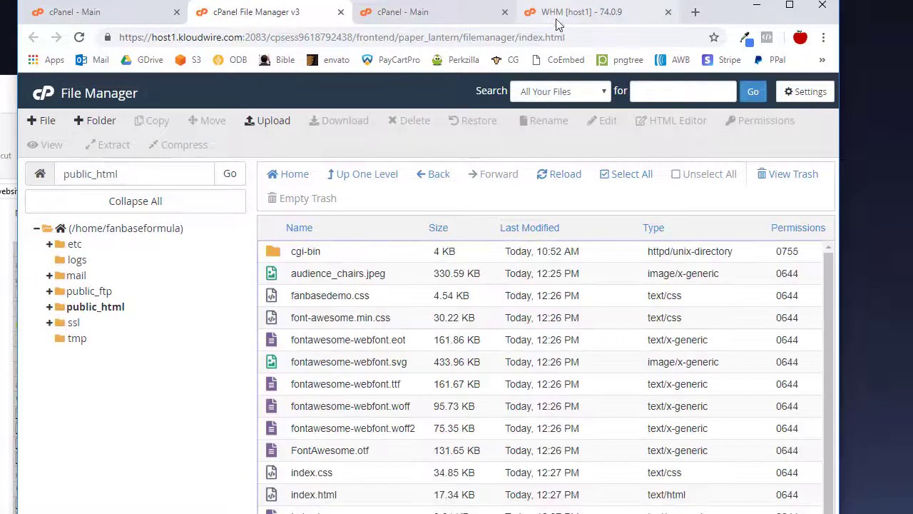
{"action": "scroll", "coordinate": [487, 388], "scroll_direction": "down", "scroll_amount": 1}
{"action": "scroll", "coordinate": [583, 278], "scroll_direction": "up", "scroll_amount": 1}
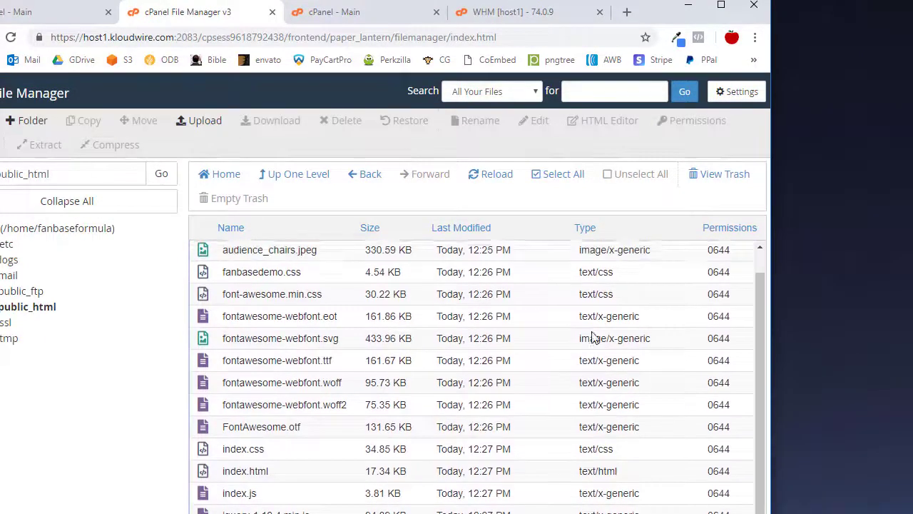
{"action": "scroll", "coordinate": [619, 432], "scroll_direction": "down", "scroll_amount": 1}
{"action": "scroll", "coordinate": [619, 433], "scroll_direction": "up", "scroll_amount": 2}
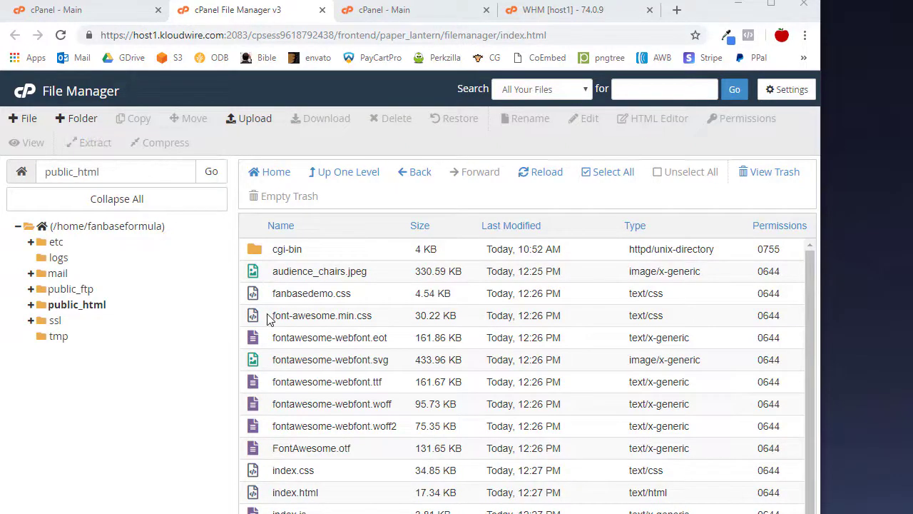
- Create a new folder named 'images' in public_html and open it
{"action": "left_click", "coordinate": [42, 306]}
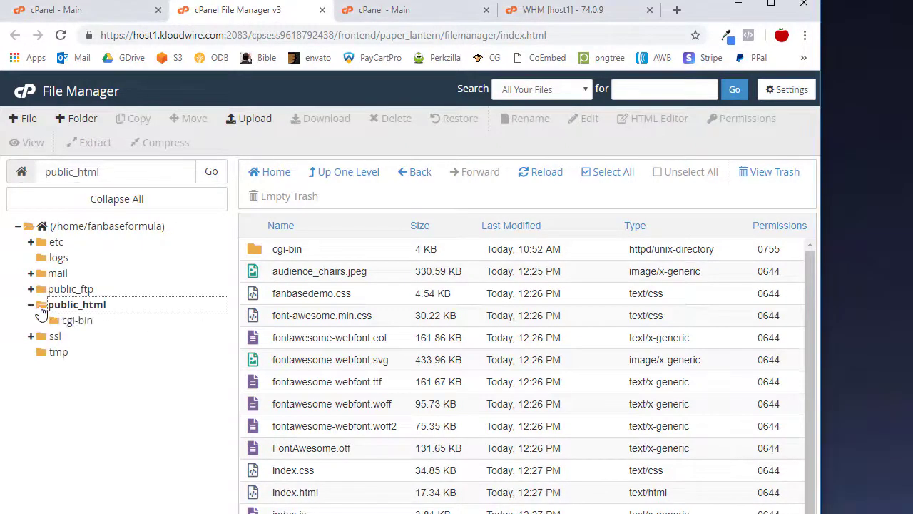
{"action": "left_click", "coordinate": [80, 123]}
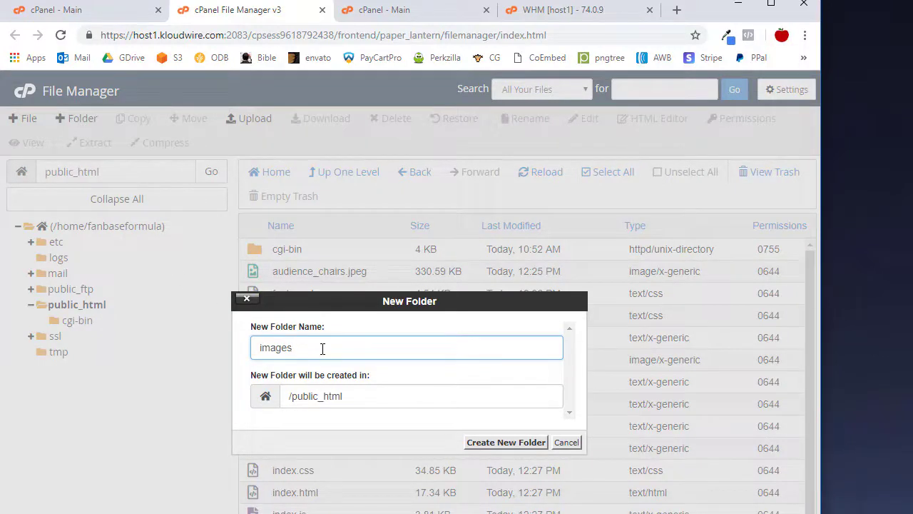
{"action": "left_click", "coordinate": [506, 442]}
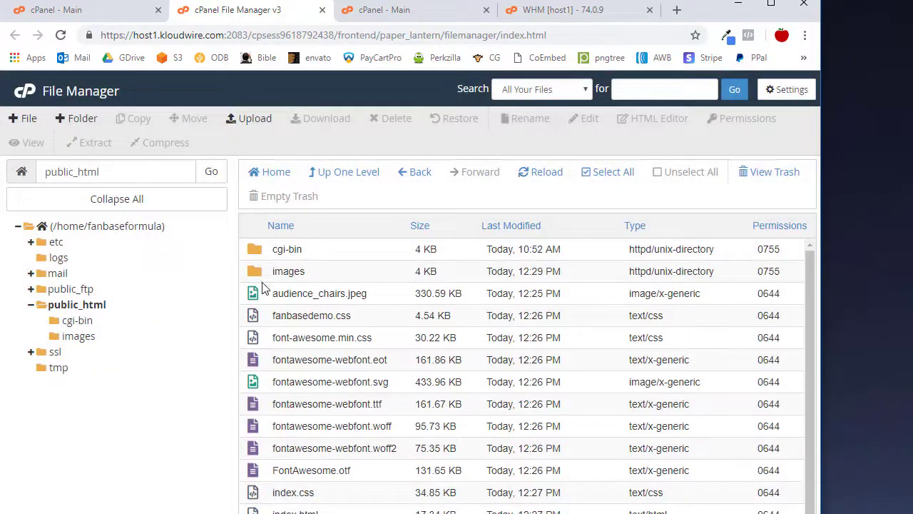
{"action": "double_click", "coordinate": [256, 271]}
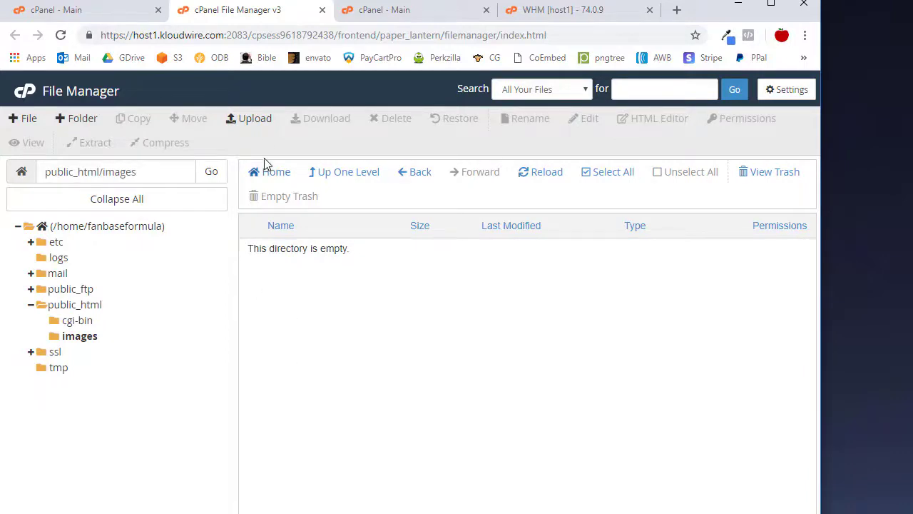
- Open the upload page for the images folder beside the local images folder
{"action": "left_click", "coordinate": [254, 119]}
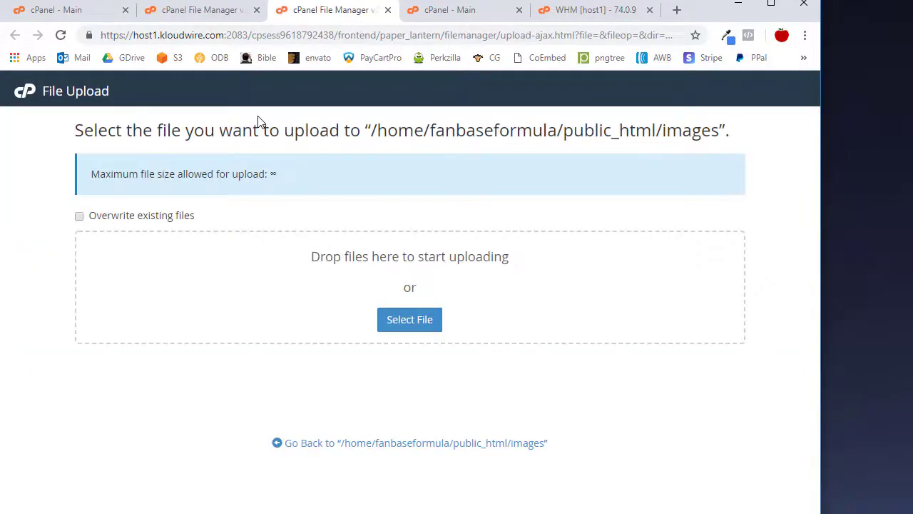
{"action": "key", "text": "alt+Tab"}
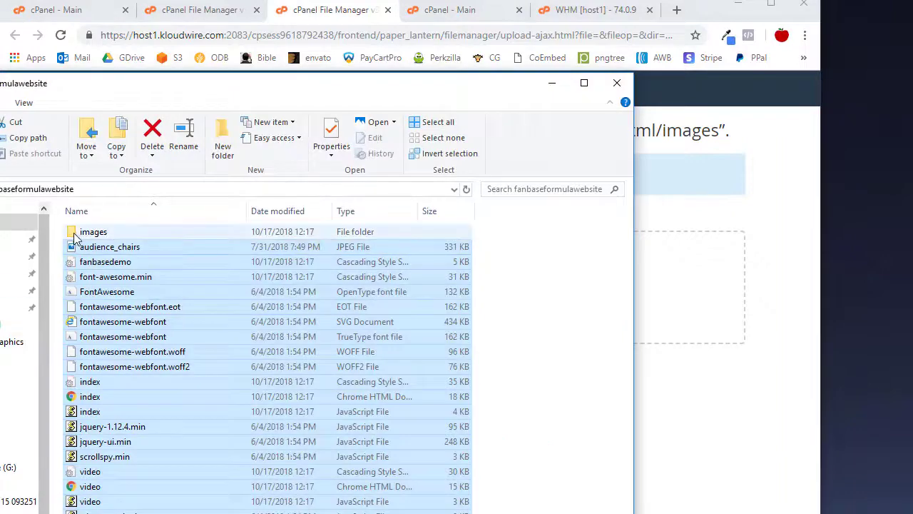
{"action": "double_click", "coordinate": [77, 238]}
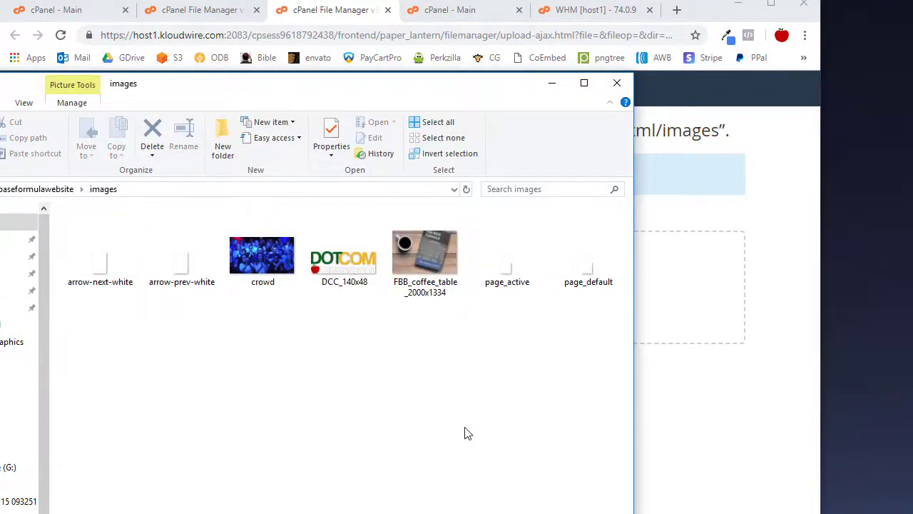
{"action": "left_click_drag", "start_coordinate": [458, 98], "coordinate": [581, 386]}
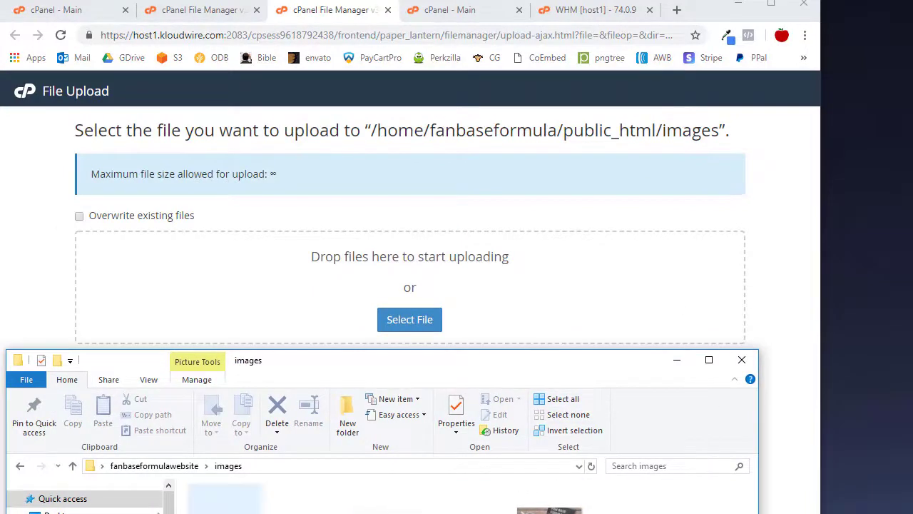
- Upload all seven local images, including DCC_140x48.png and page_active.png, to public_html/images
{"action": "left_click", "coordinate": [225, 499]}
{"action": "left_click", "coordinate": [387, 499], "text": "shift"}
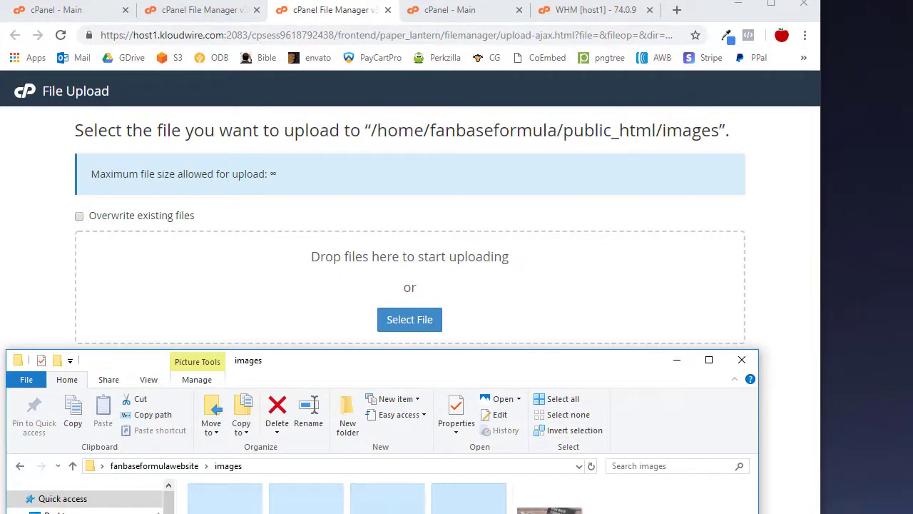
{"action": "left_click", "coordinate": [631, 508], "text": "shift"}
{"action": "left_click", "coordinate": [698, 510], "text": "shift"}
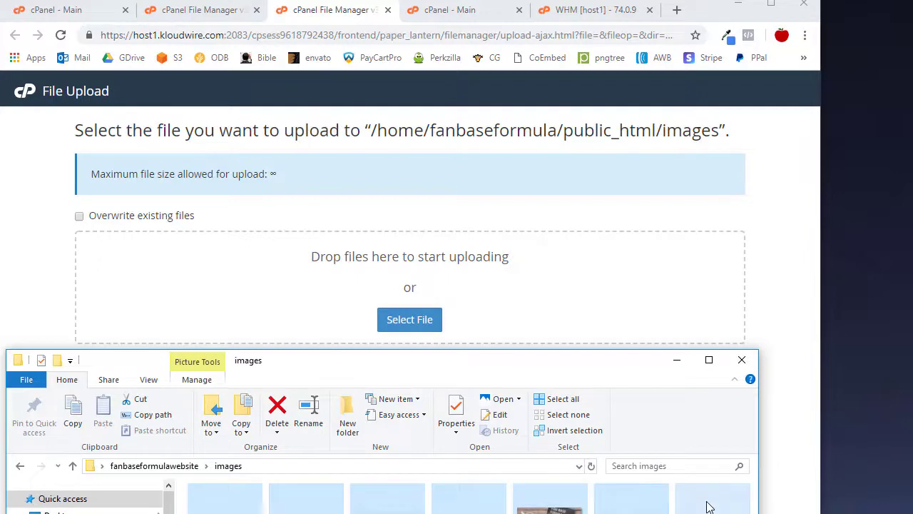
{"action": "left_click_drag", "start_coordinate": [469, 503], "coordinate": [292, 307]}
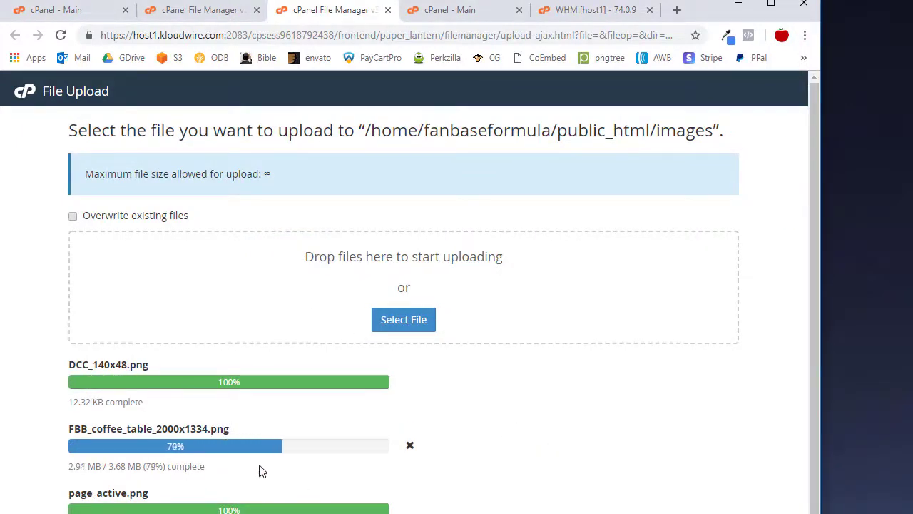
{"action": "scroll", "coordinate": [550, 420], "scroll_direction": "down", "scroll_amount": 2}
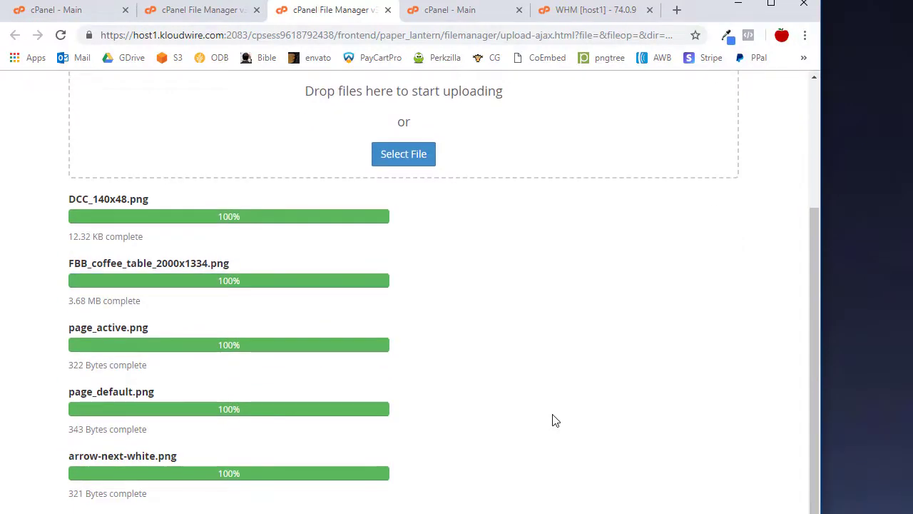
{"action": "scroll", "coordinate": [555, 498], "scroll_direction": "up", "scroll_amount": 3}
{"action": "scroll", "coordinate": [555, 498], "scroll_direction": "down", "scroll_amount": 3}
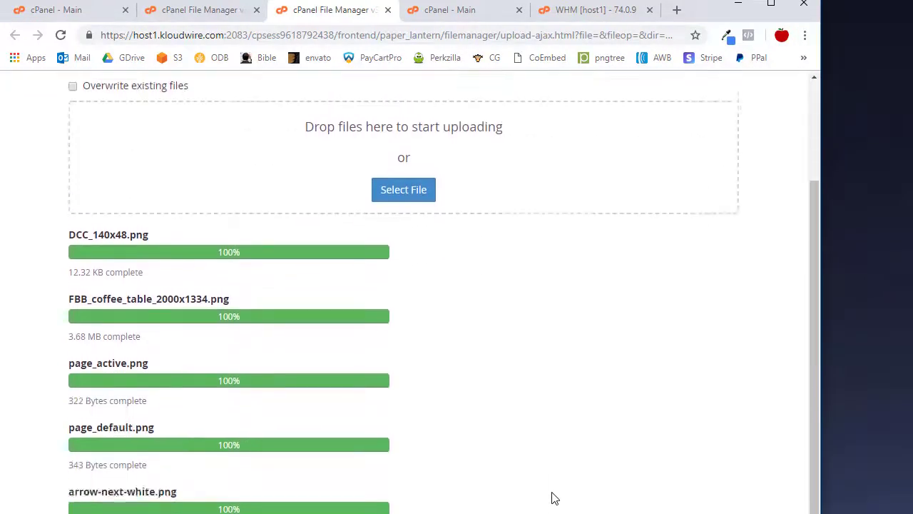
{"action": "scroll", "coordinate": [555, 498], "scroll_direction": "up", "scroll_amount": 3}
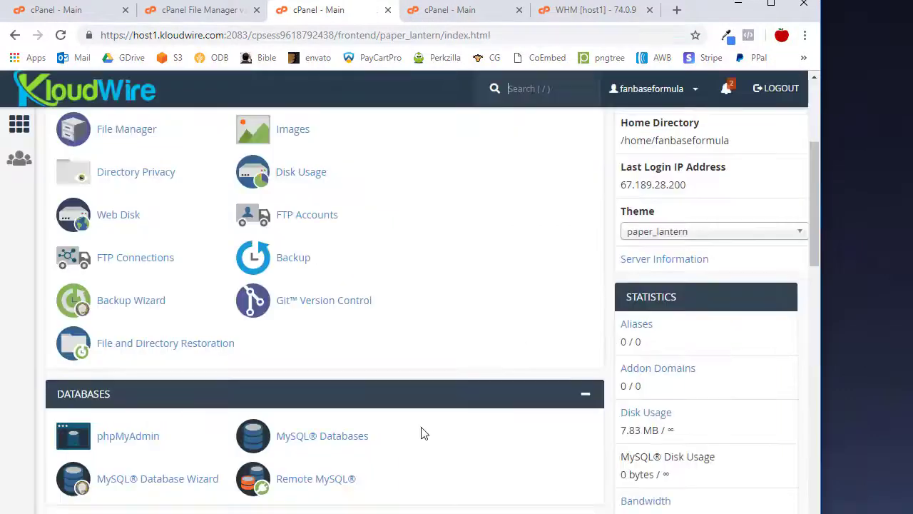
{"action": "scroll", "coordinate": [420, 433], "scroll_direction": "up", "scroll_amount": 1}
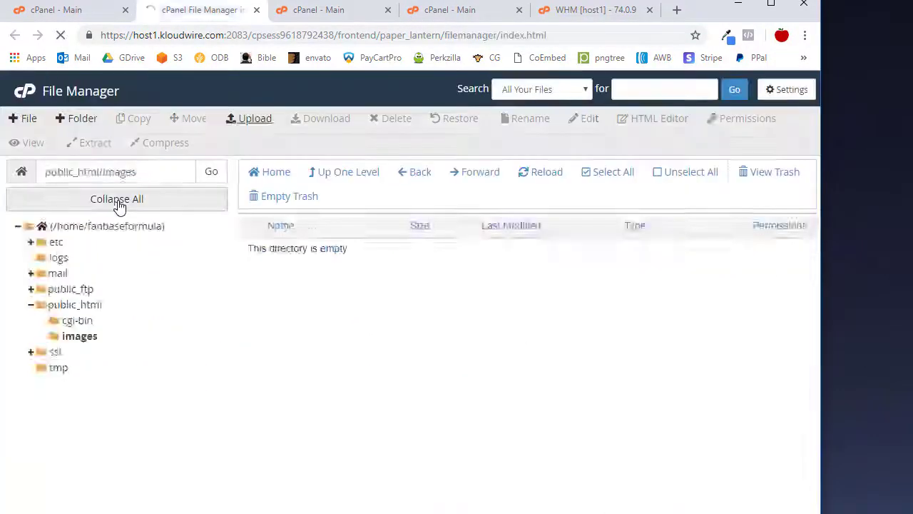
- Reopen public_html from the home directory to confirm the images folder beside cgi-bin
{"action": "left_click", "coordinate": [117, 204]}
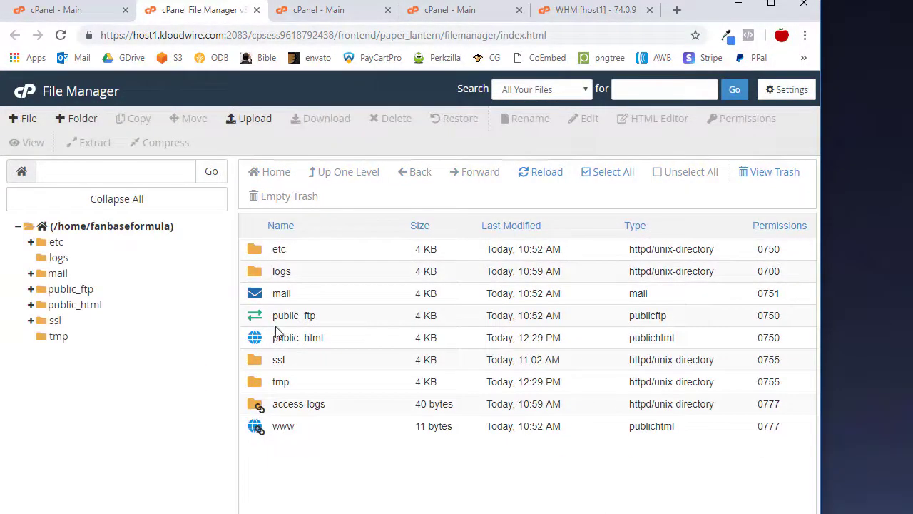
{"action": "double_click", "coordinate": [255, 342]}
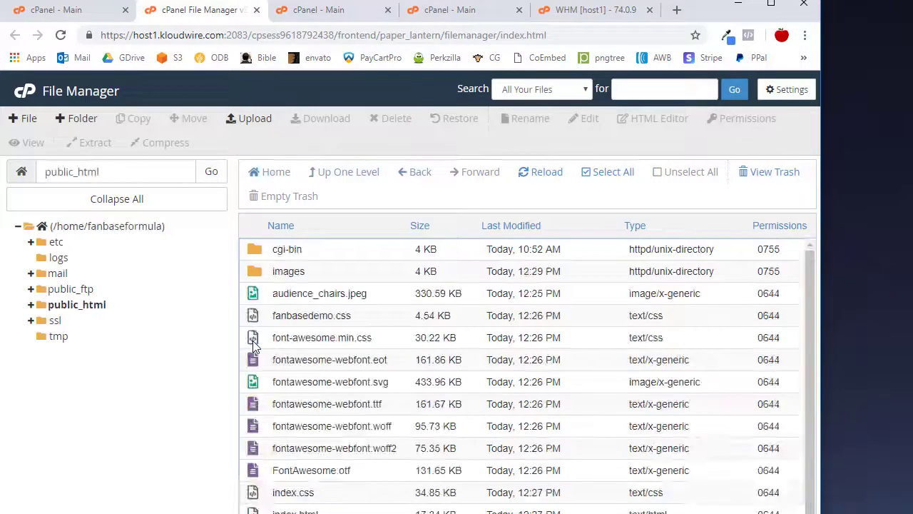
{"action": "scroll", "coordinate": [452, 373], "scroll_direction": "down", "scroll_amount": 2}
{"action": "scroll", "coordinate": [454, 426], "scroll_direction": "up", "scroll_amount": 2}
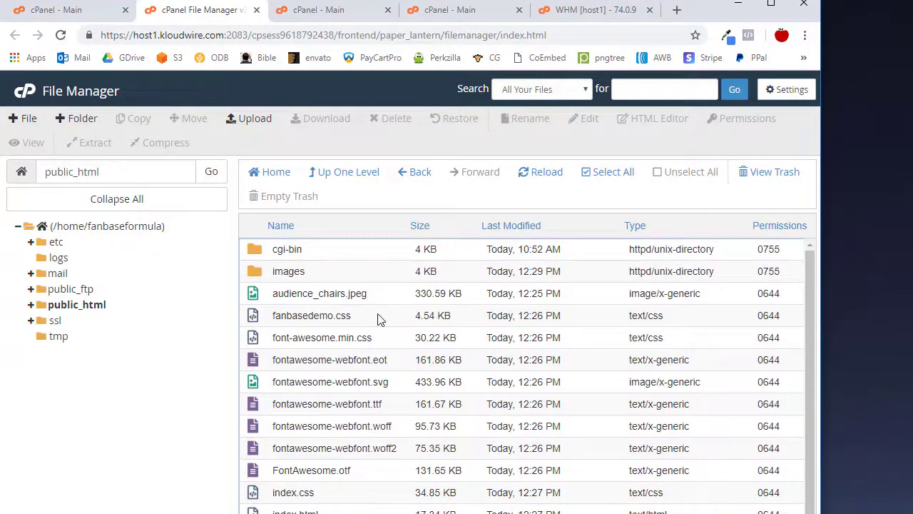
- Load fanbaseformula.com in a new tab and scroll through the live homepage
{"action": "left_click", "coordinate": [678, 10]}
{"action": "type", "text": "fanbaseformula.com"}
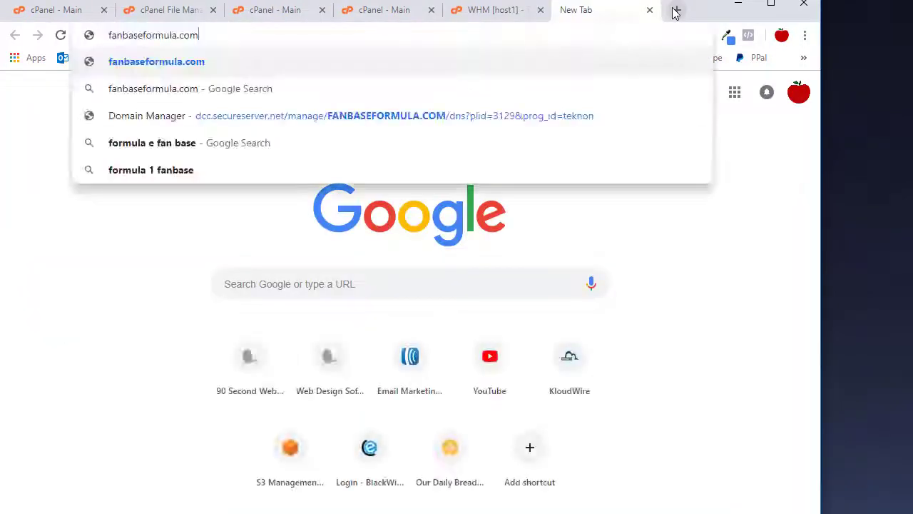
{"action": "key", "text": "Return"}
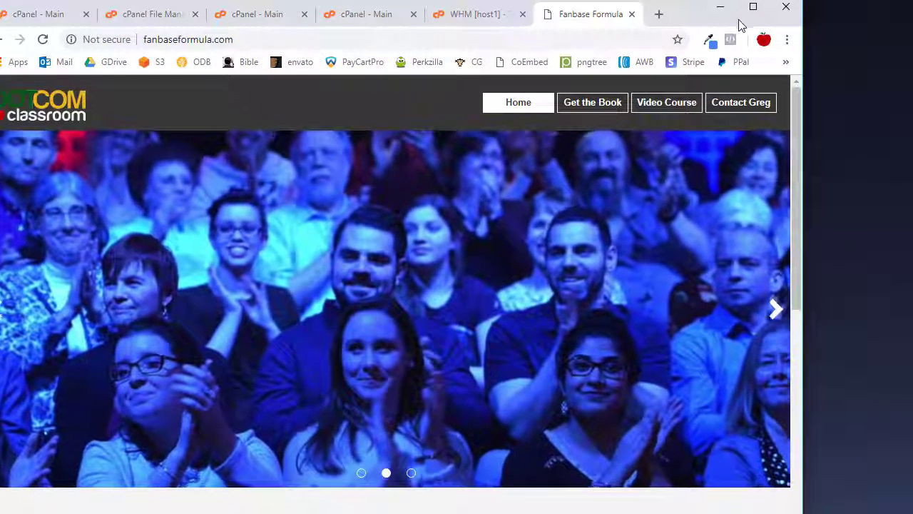
{"action": "scroll", "coordinate": [696, 178], "scroll_direction": "down", "scroll_amount": 7}
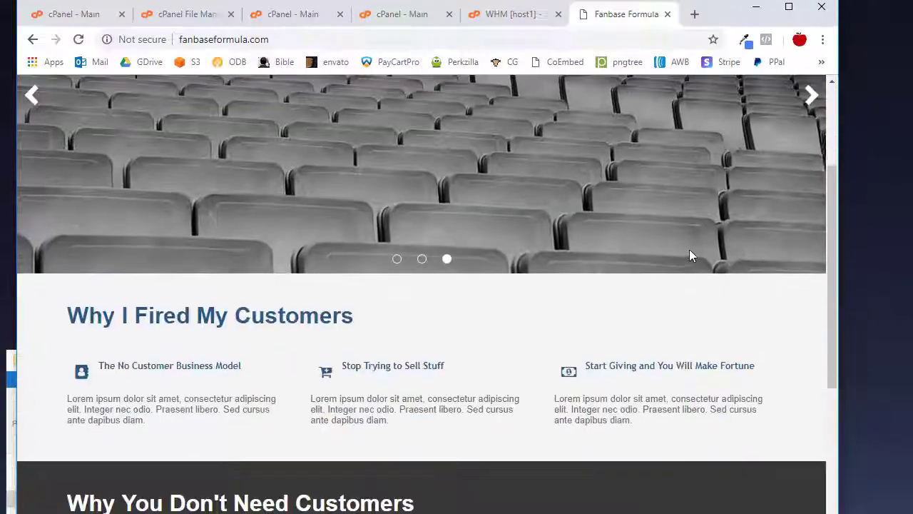
{"action": "scroll", "coordinate": [683, 334], "scroll_direction": "down", "scroll_amount": 5}
{"action": "scroll", "coordinate": [681, 350], "scroll_direction": "up", "scroll_amount": 12}
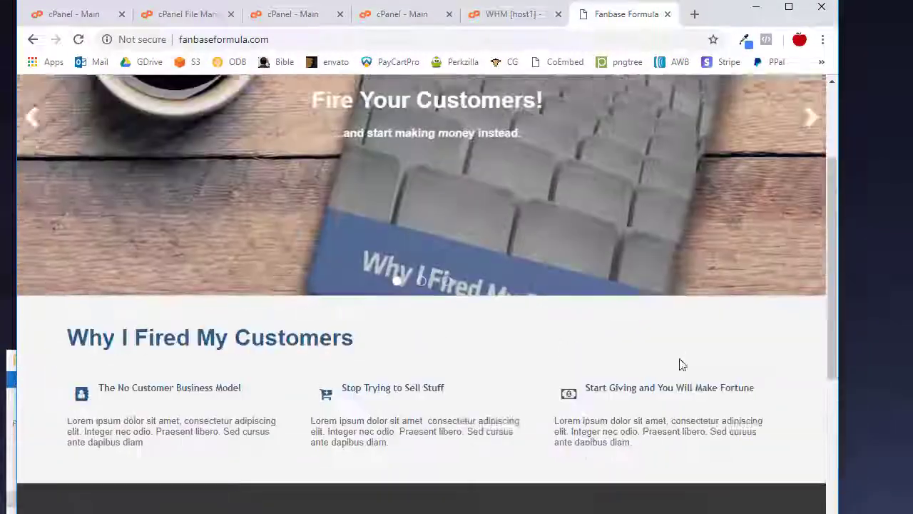